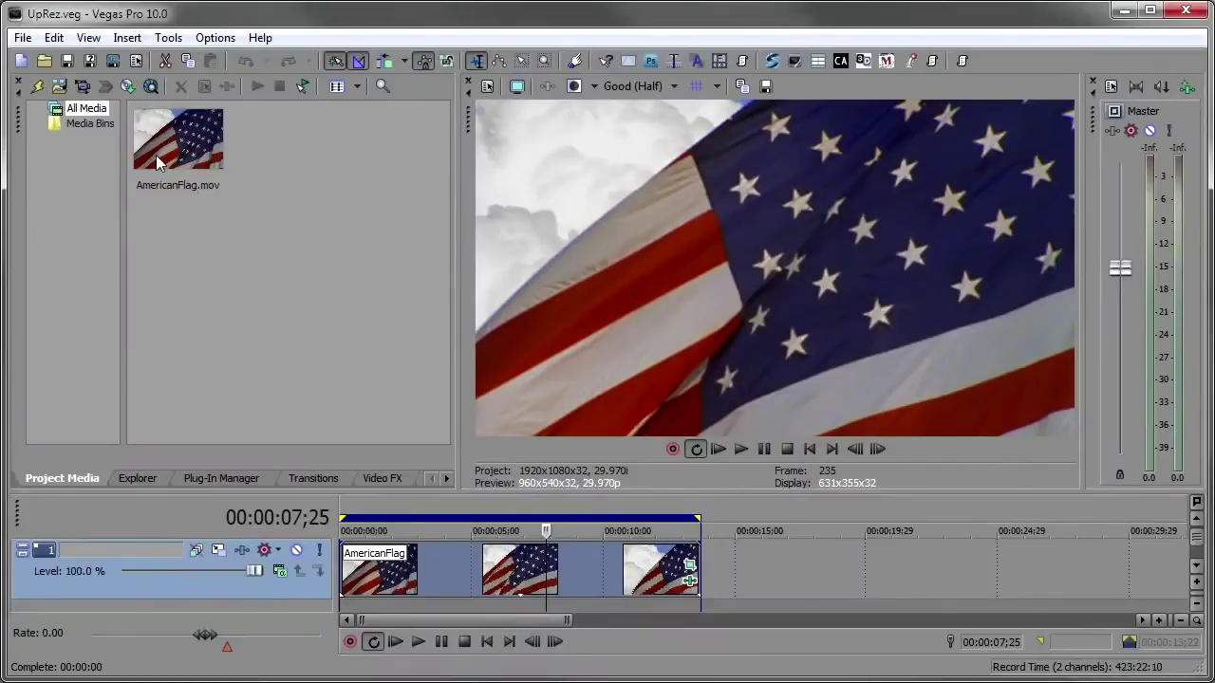
Step: Start a new project and drag AmericanFlag.mov from Stock Footage onto the timeline
click(20, 60)
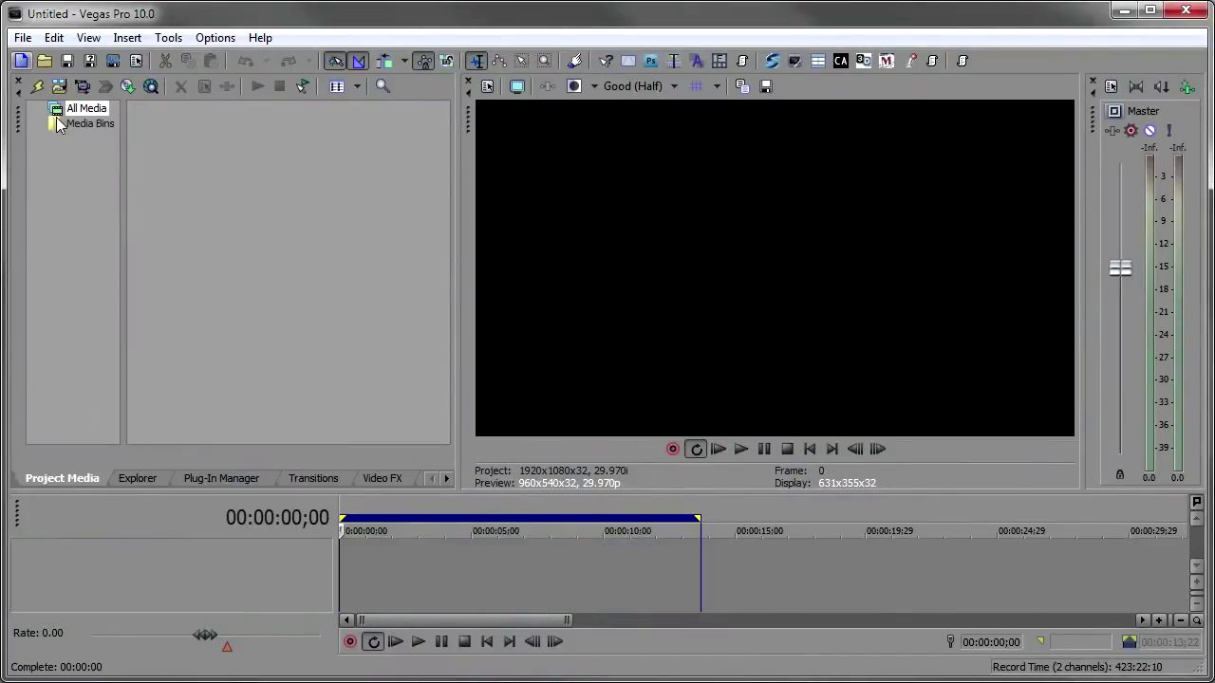
click(139, 477)
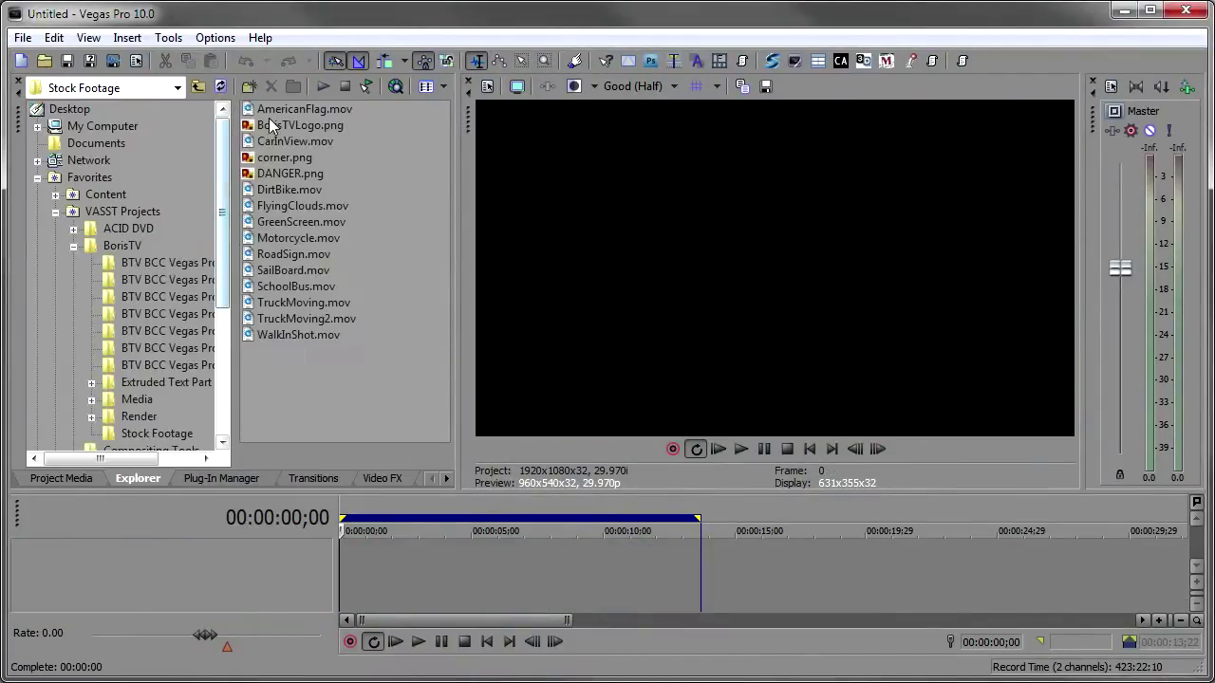
drag(285, 110, 353, 564)
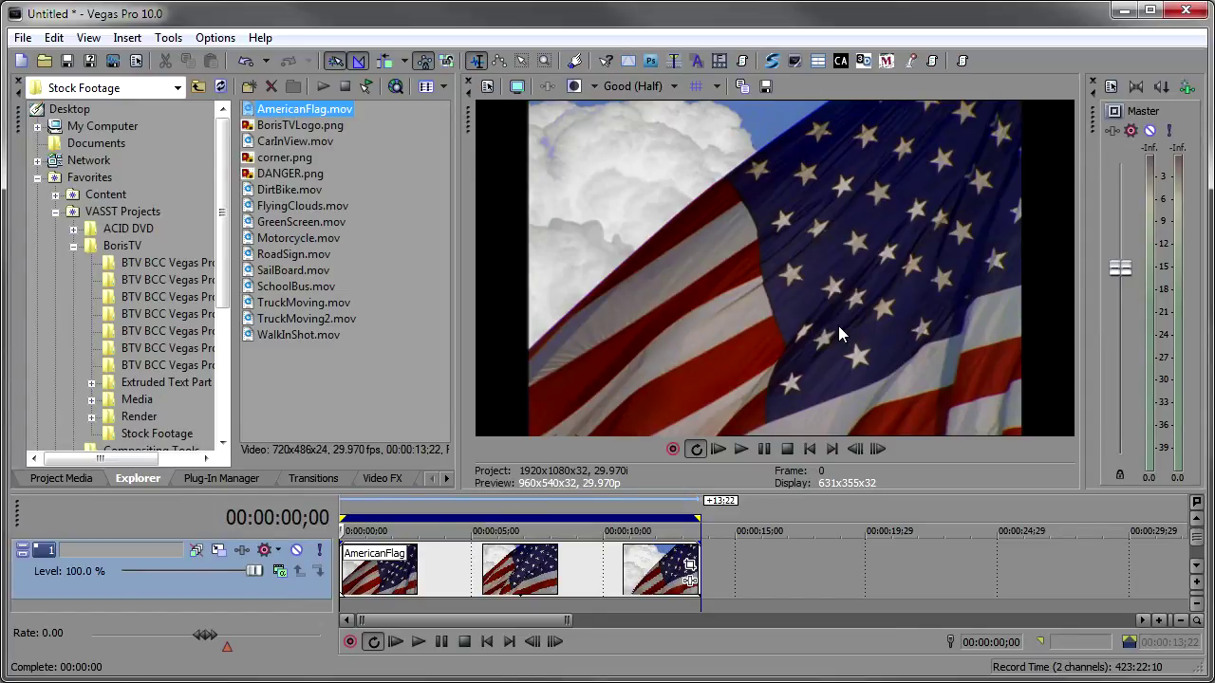
Step: In the flag event's Media properties, try 0.9091 (NTSC DV), then keep pixel aspect ratio at 1.0000 (Square)
right_click(570, 564)
click(584, 553)
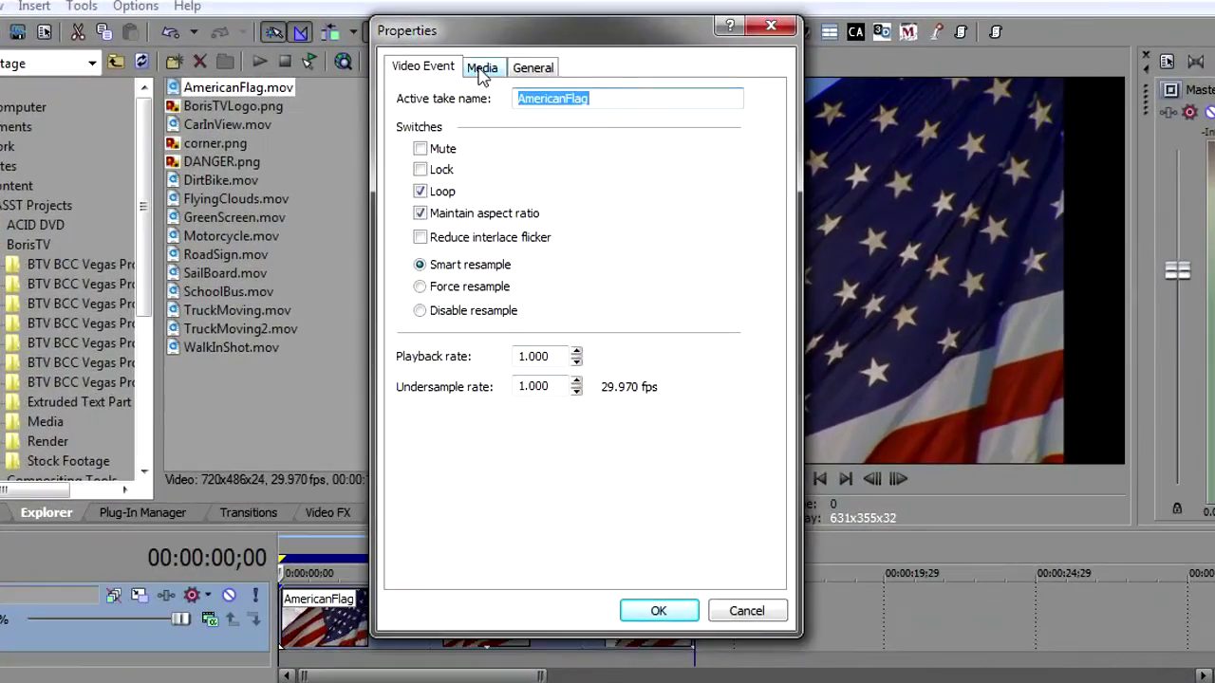
click(481, 70)
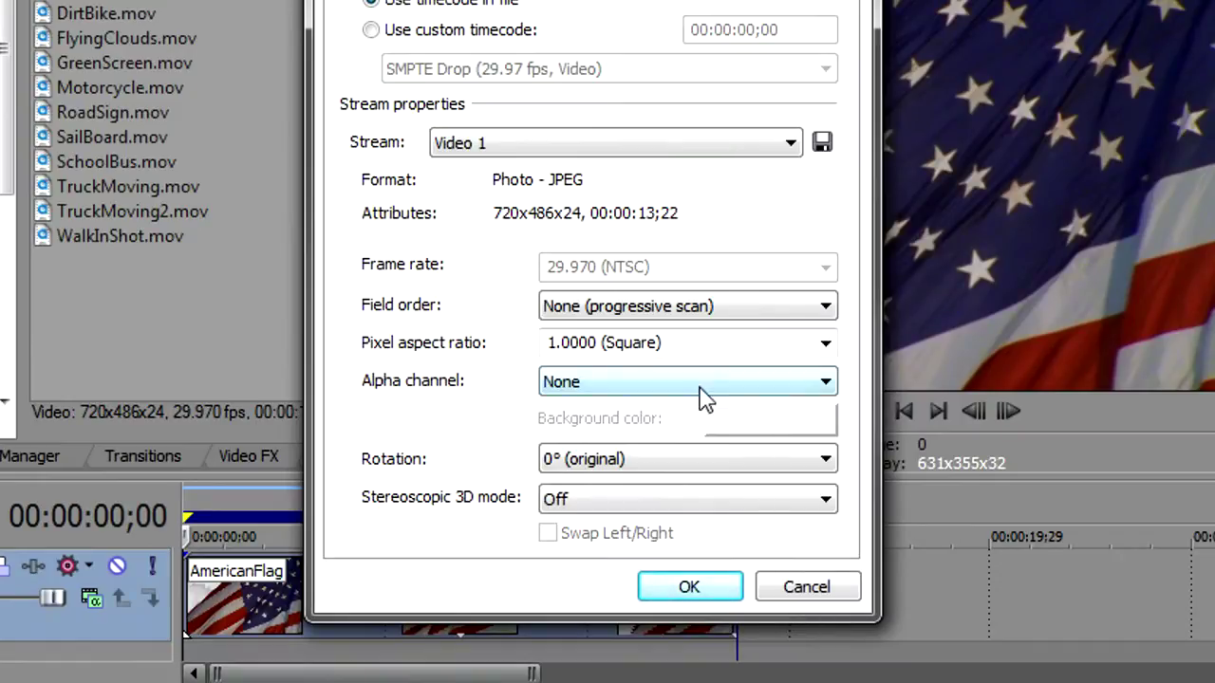
click(825, 345)
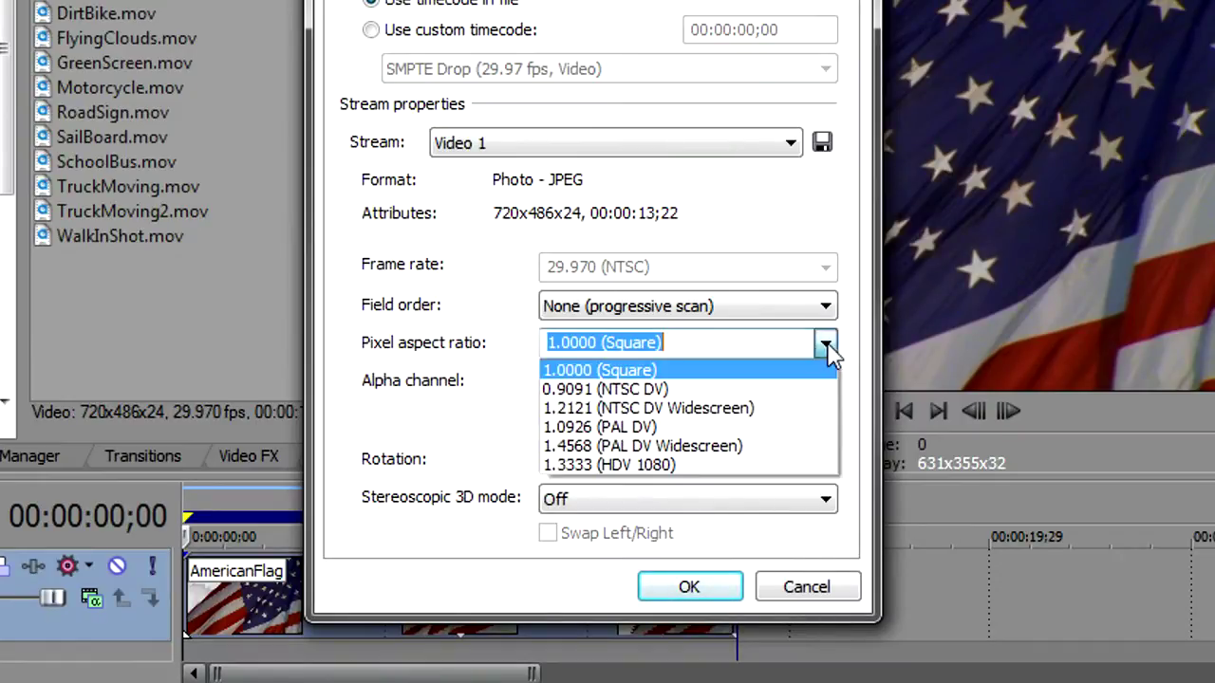
click(802, 389)
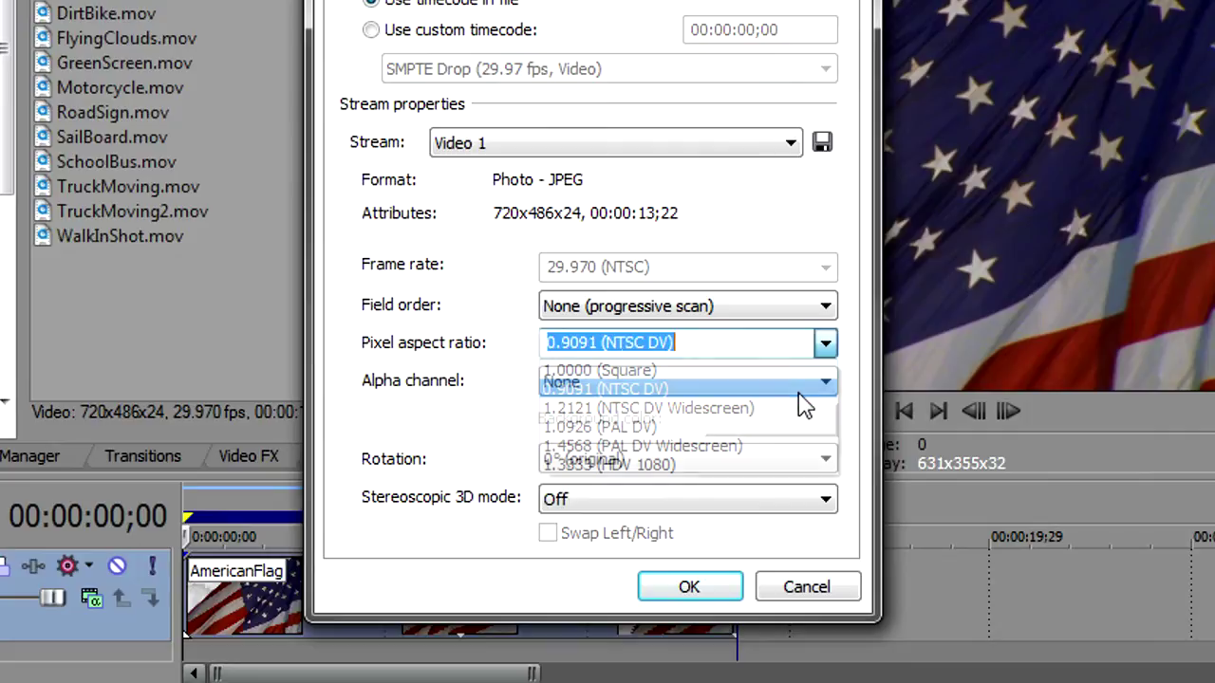
click(783, 343)
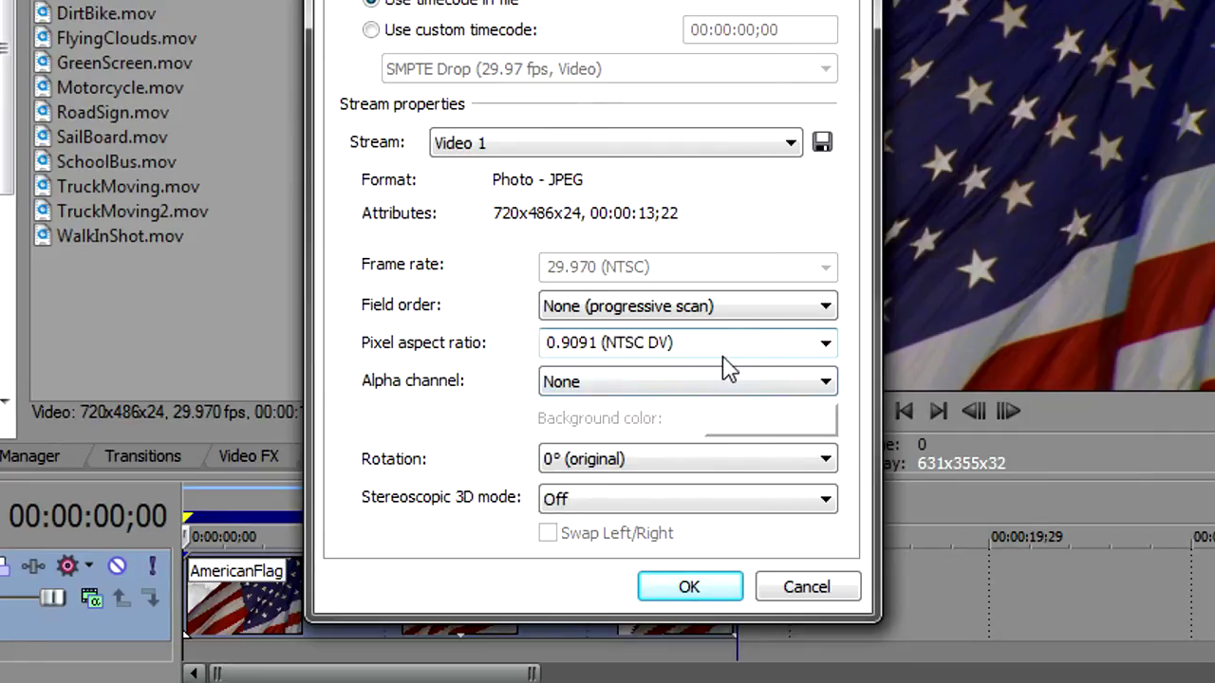
click(826, 346)
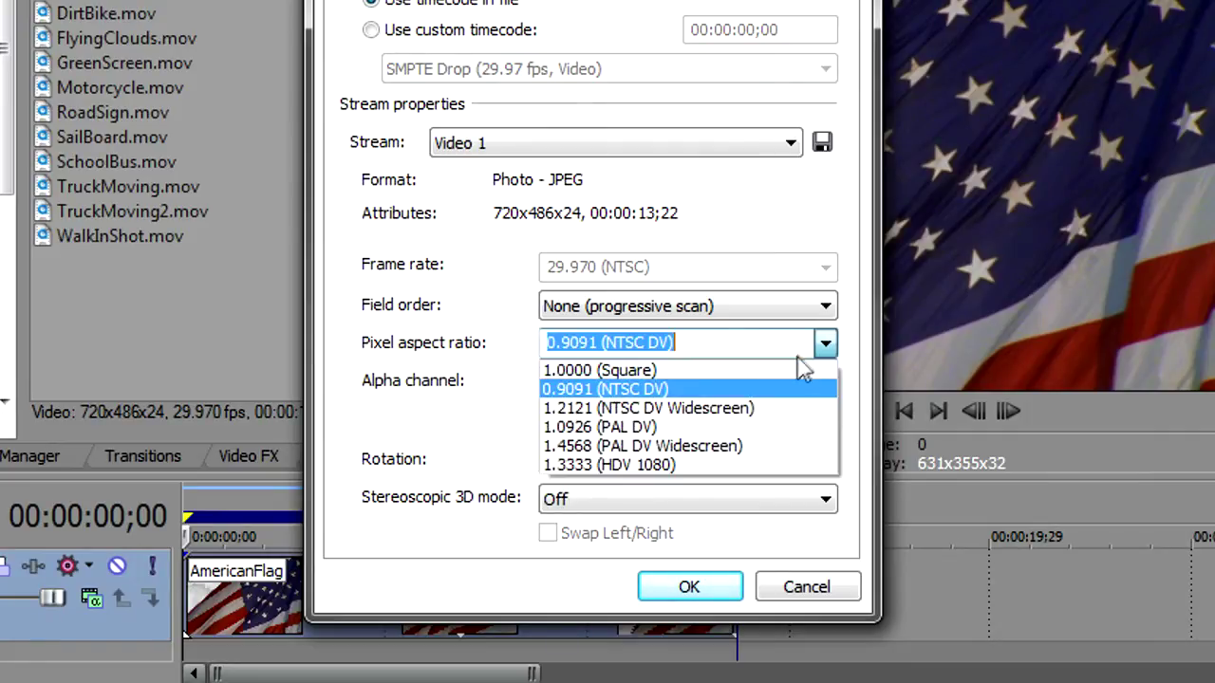
click(797, 370)
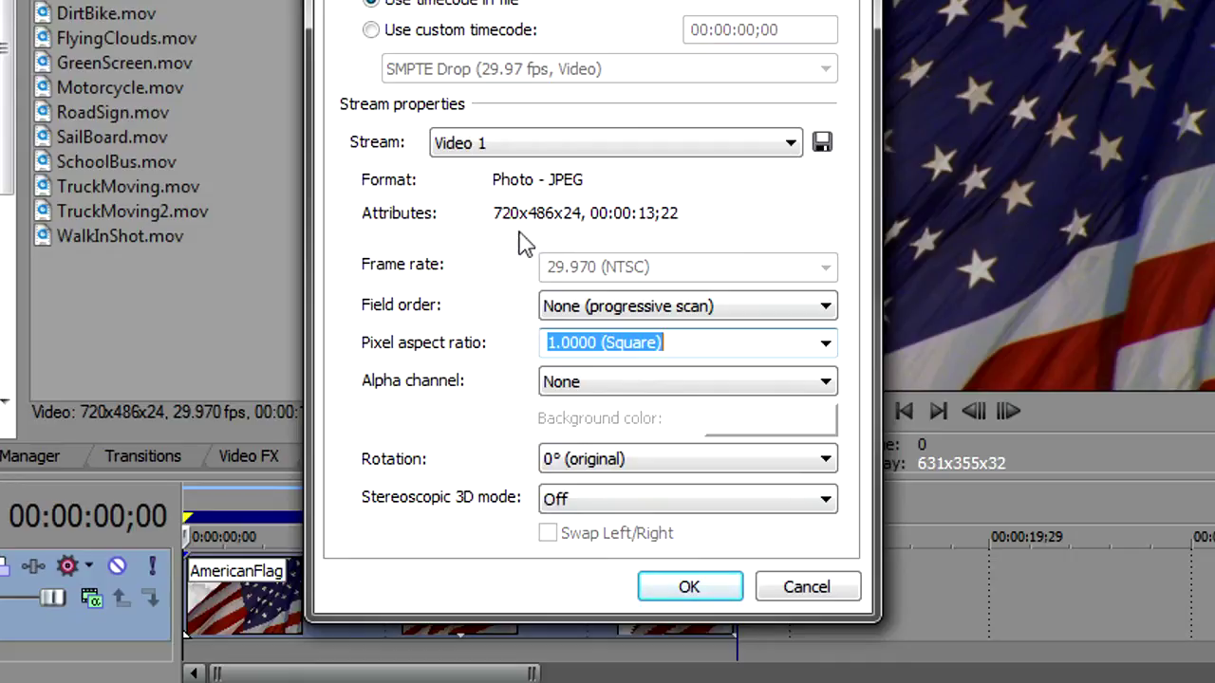
Step: Confirm the clip properties and set the event's Pan/Crop width to 1920 and height to 1,080
click(690, 588)
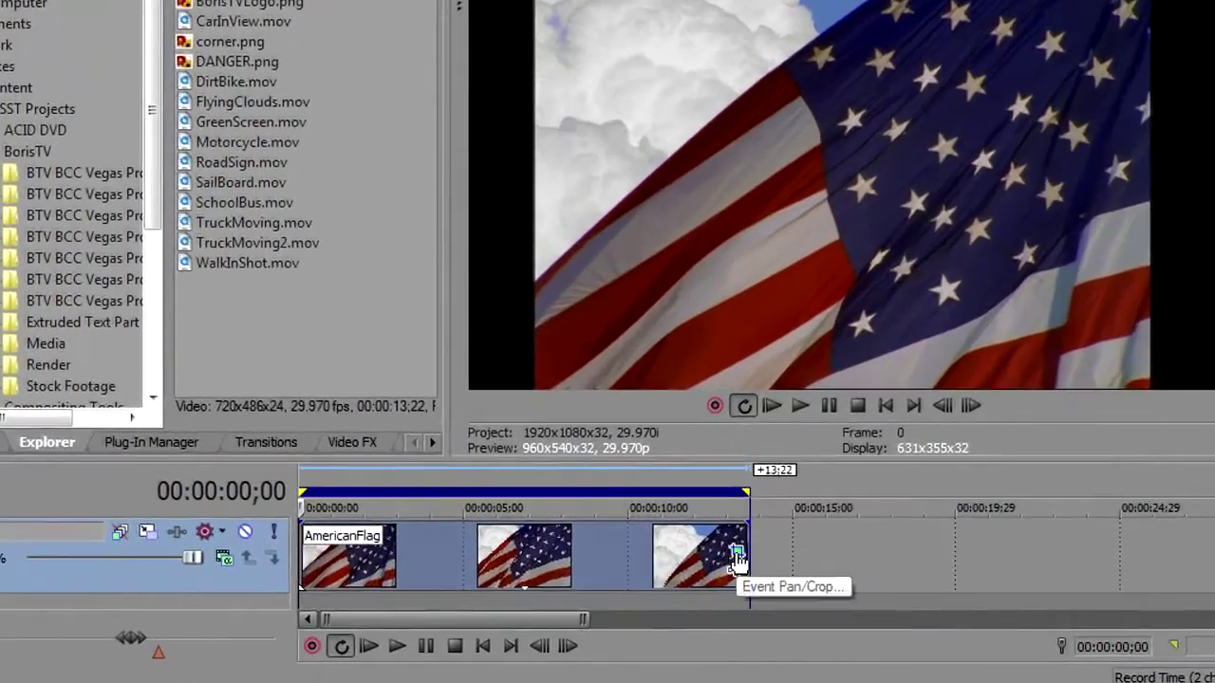
click(697, 563)
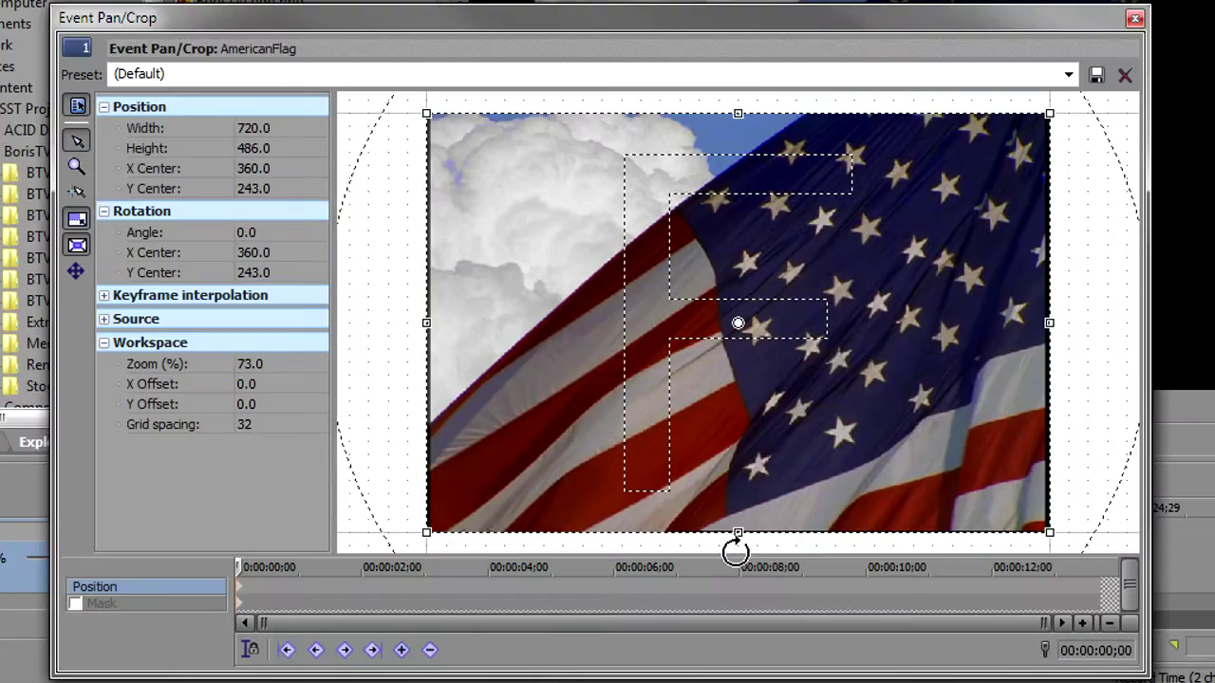
click(292, 127)
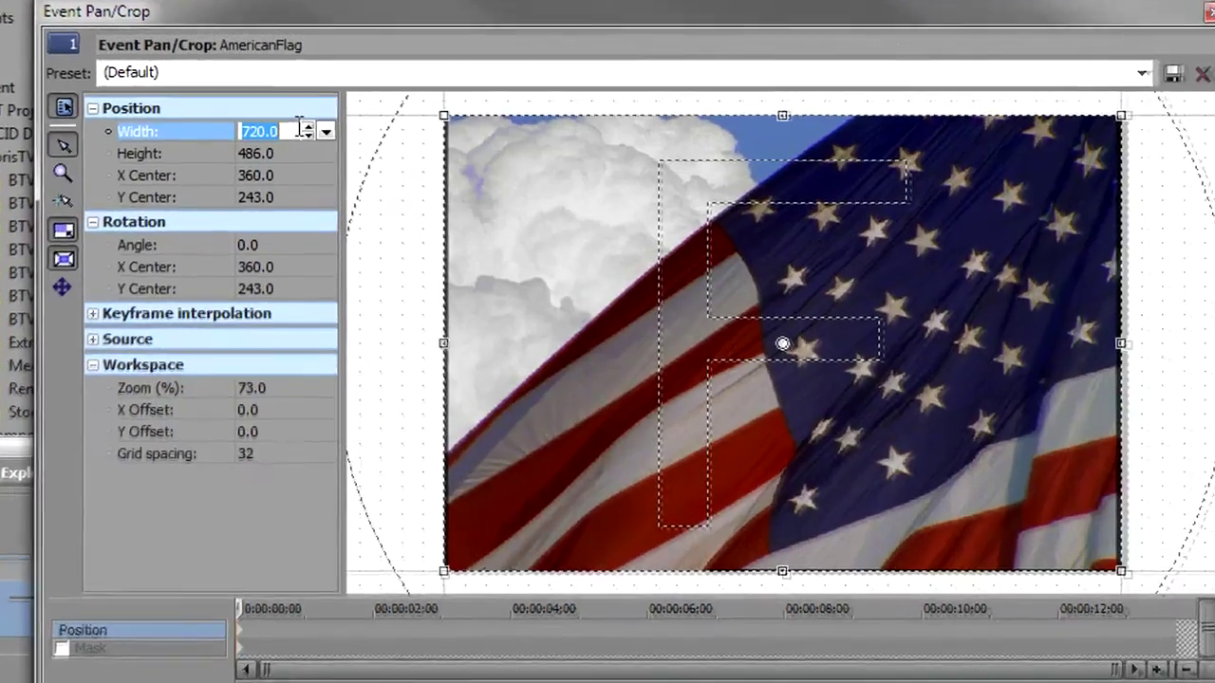
text(1920)
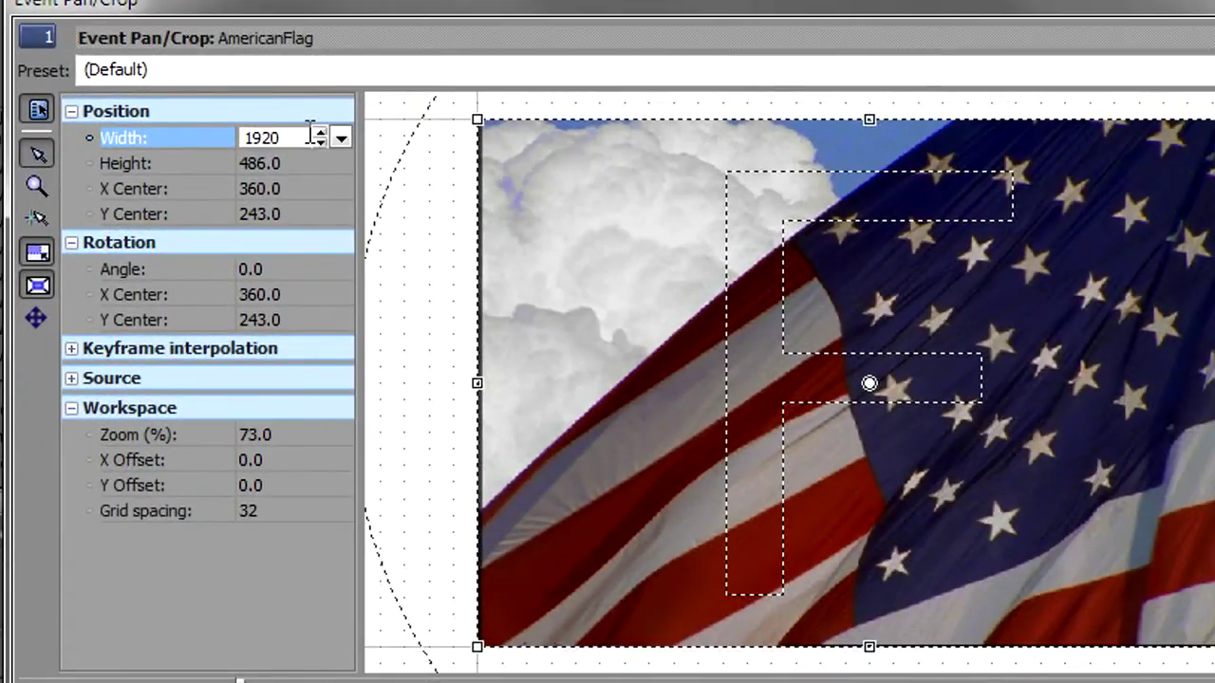
key(Return)
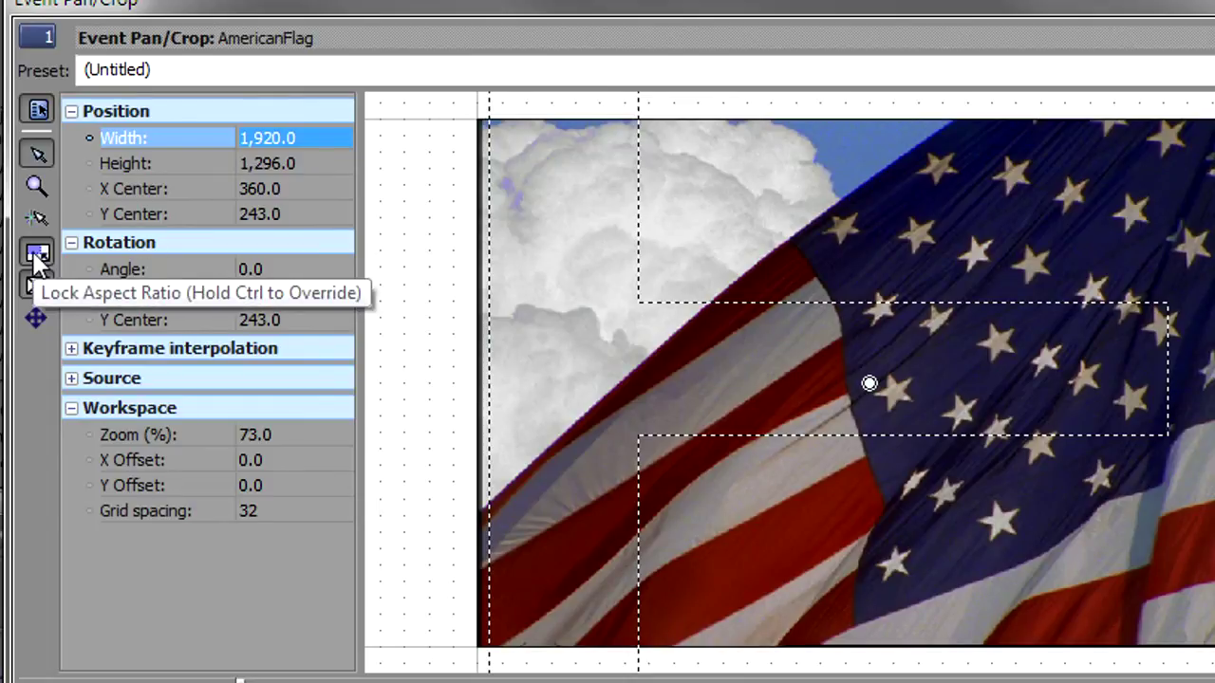
click(324, 161)
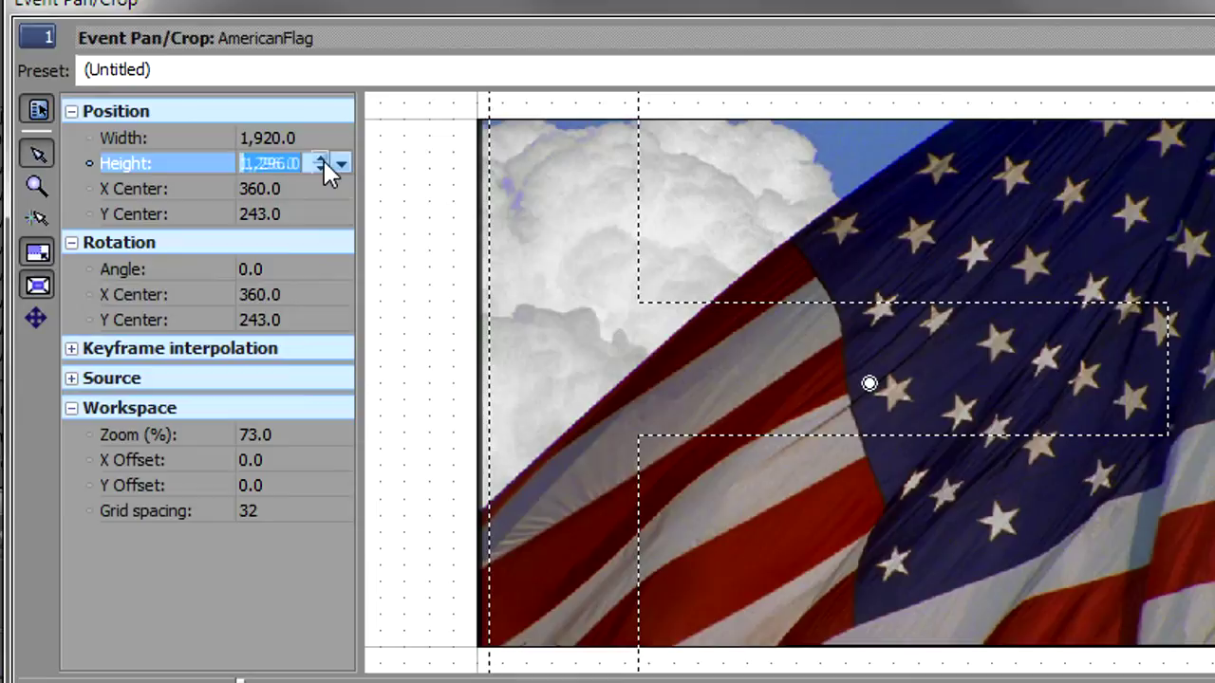
text(1,080)
key(Return)
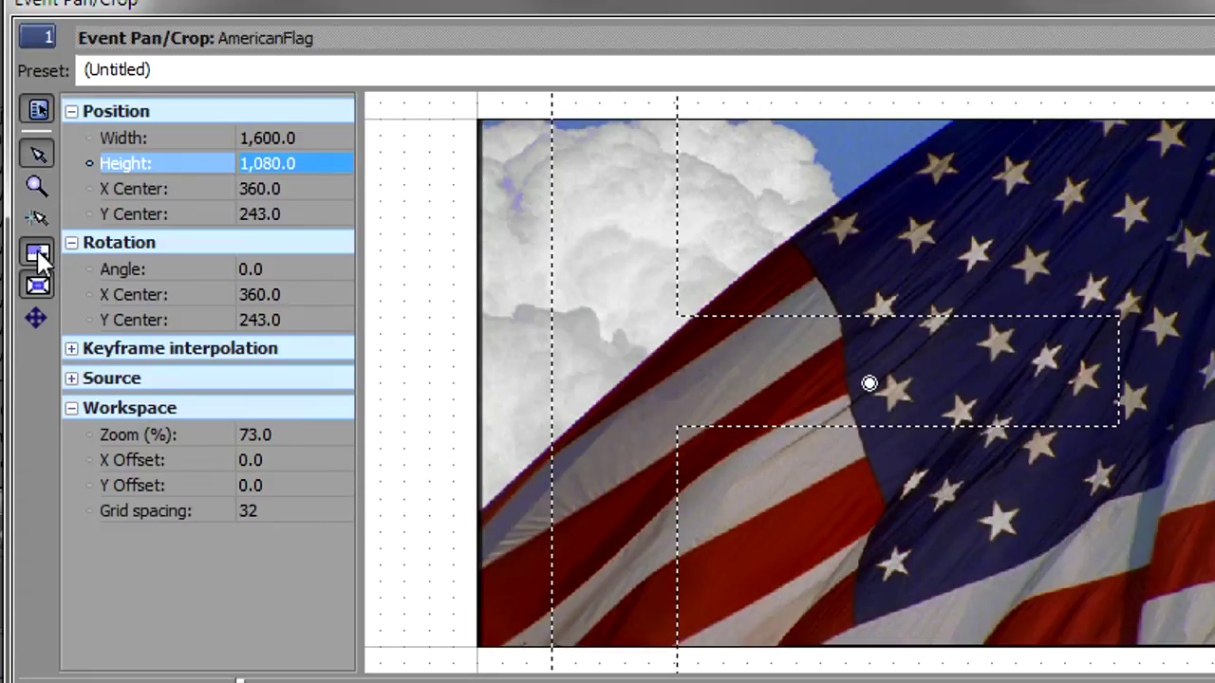
Step: Re-enter Pan/Crop width 1920, zoom the workspace out, and close Pan/Crop
click(329, 140)
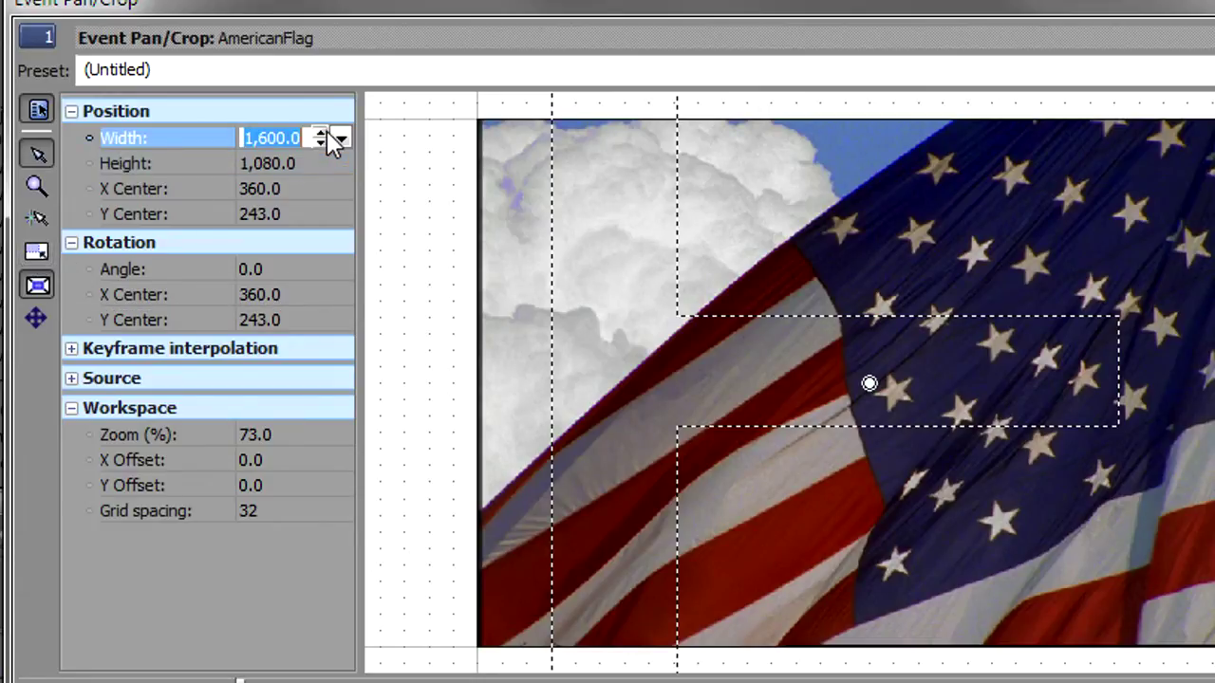
text(1920)
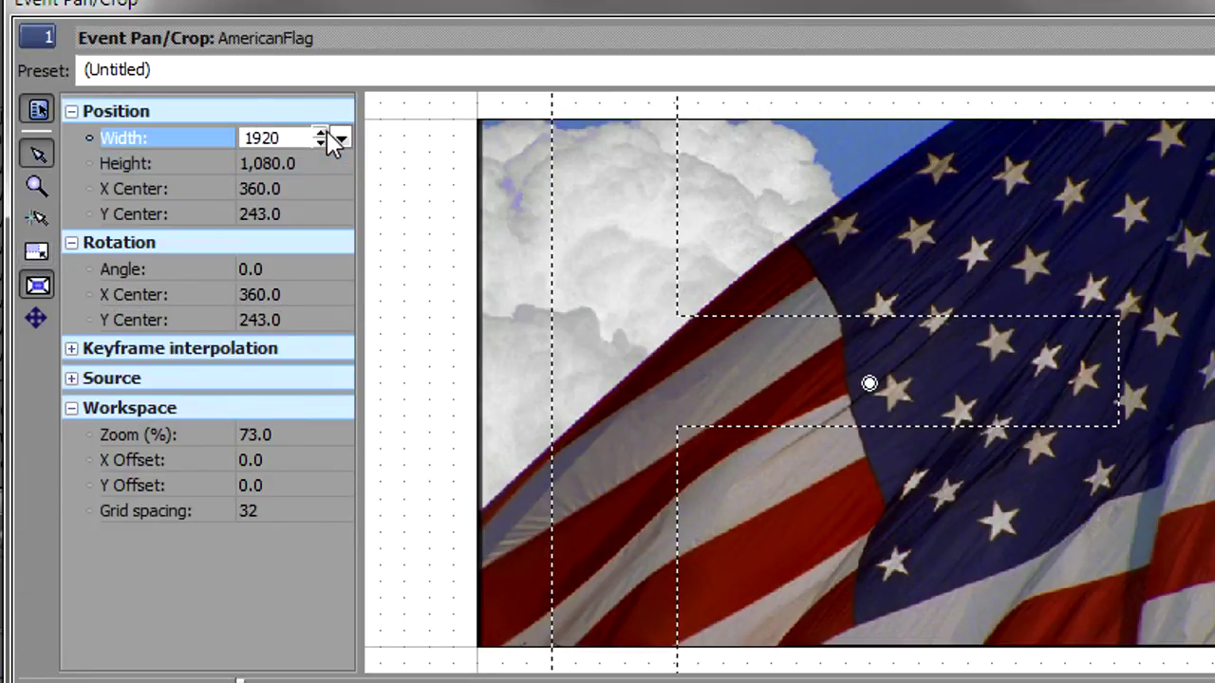
key(Return)
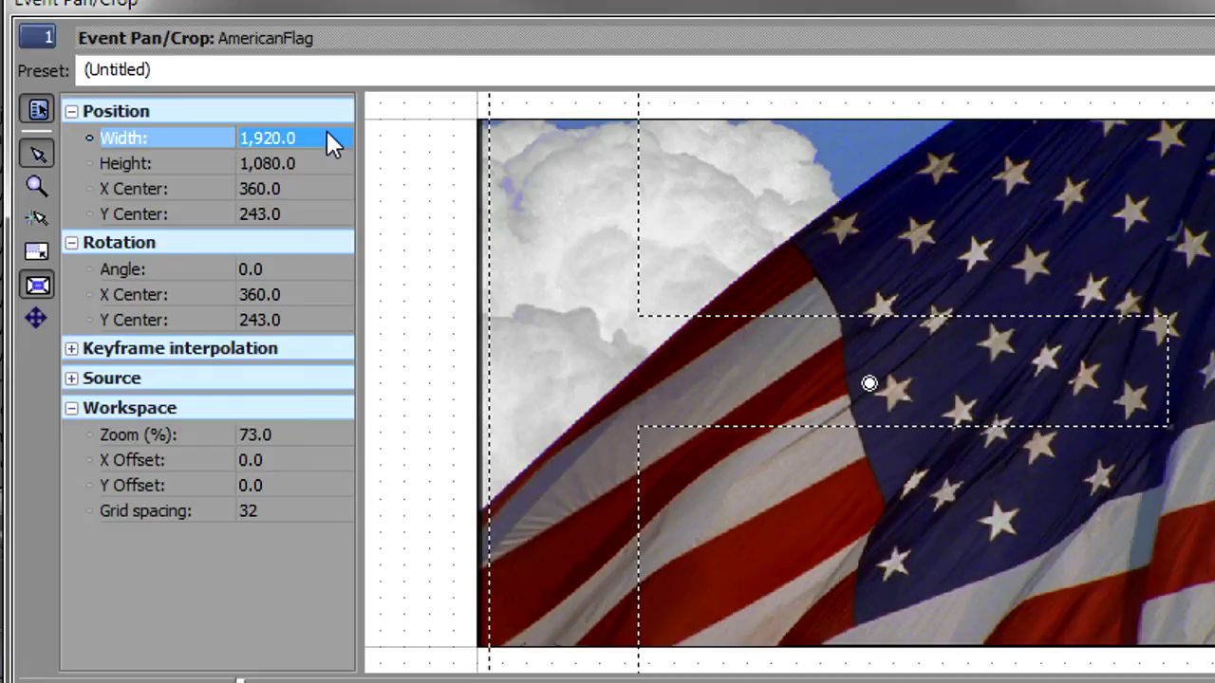
click(417, 225)
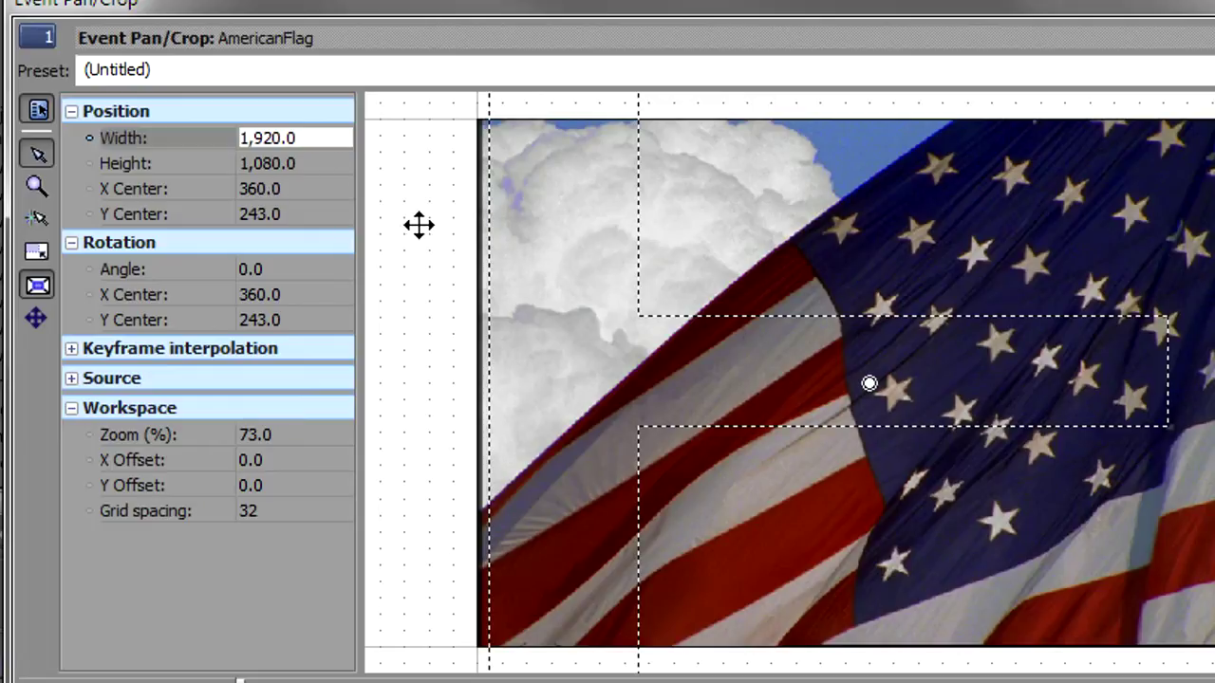
scroll(423, 235, down, 4)
scroll(423, 236, down, 2)
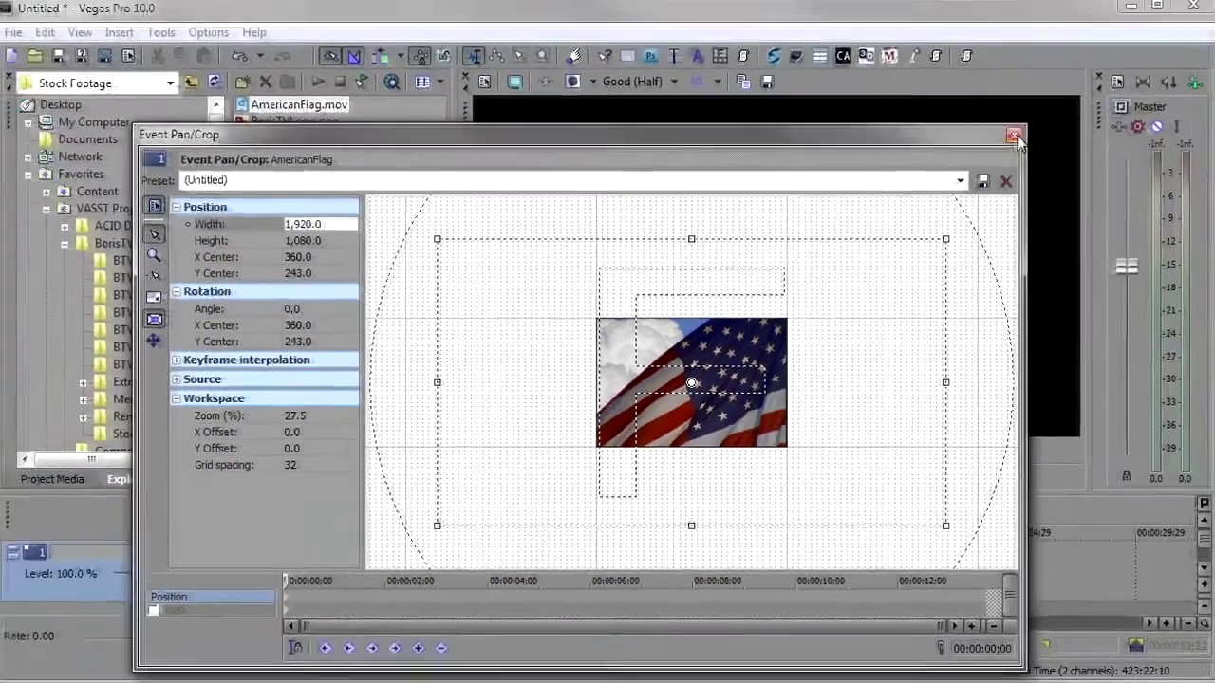
click(1188, 57)
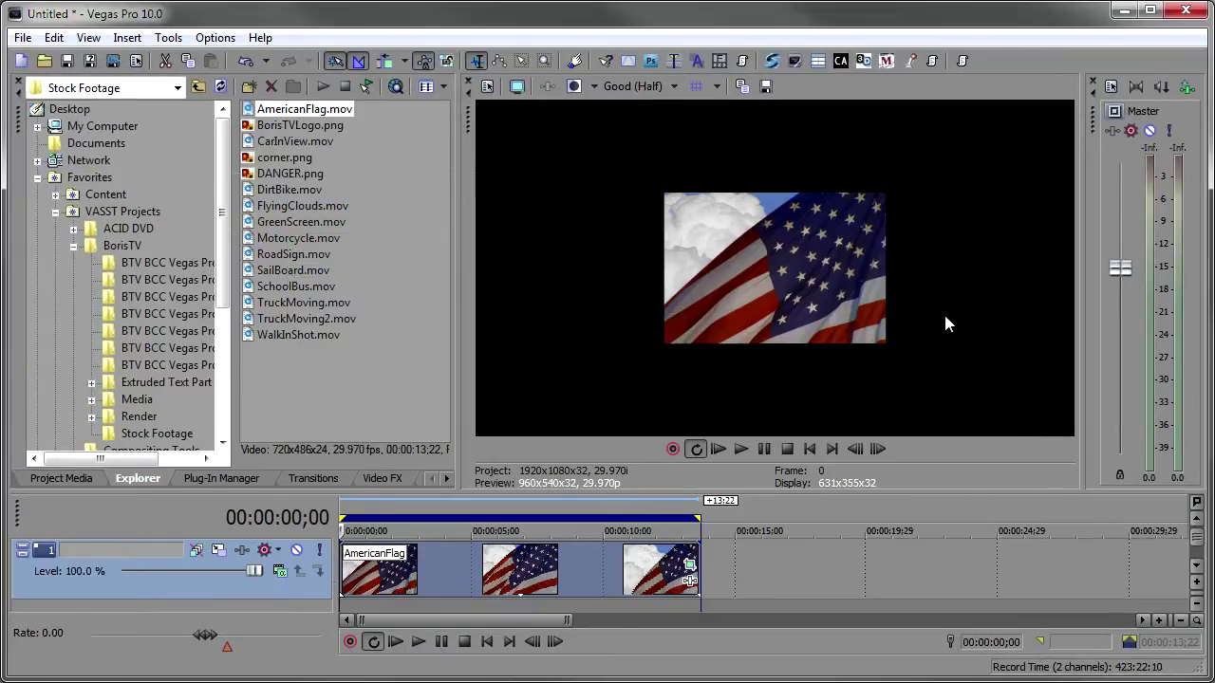
Step: Apply BCC UpRez to the flag clip with Square Pixels source aspect and source height 486
click(232, 481)
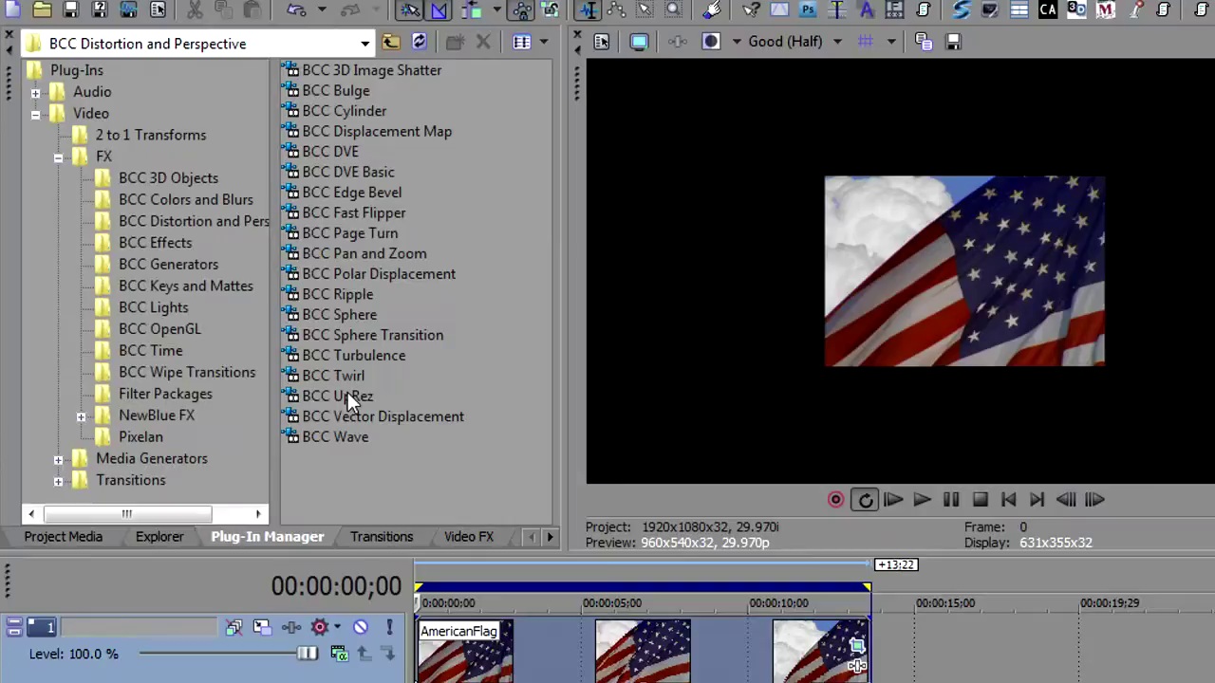
drag(347, 392, 558, 668)
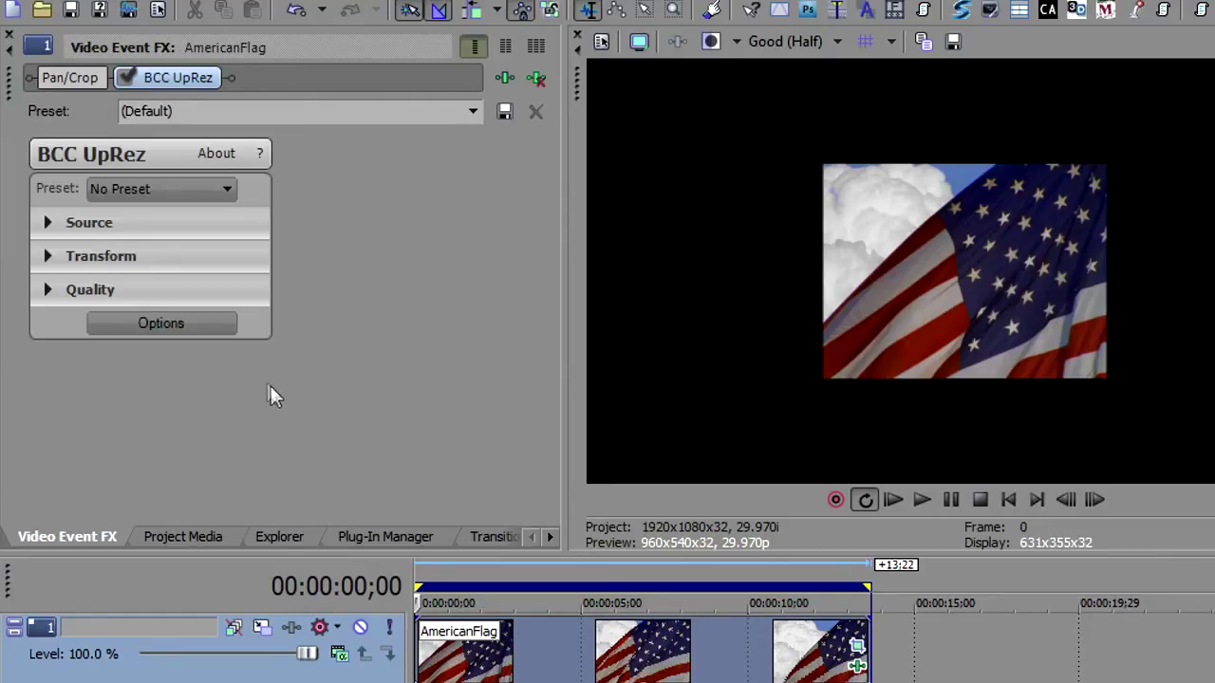
click(47, 223)
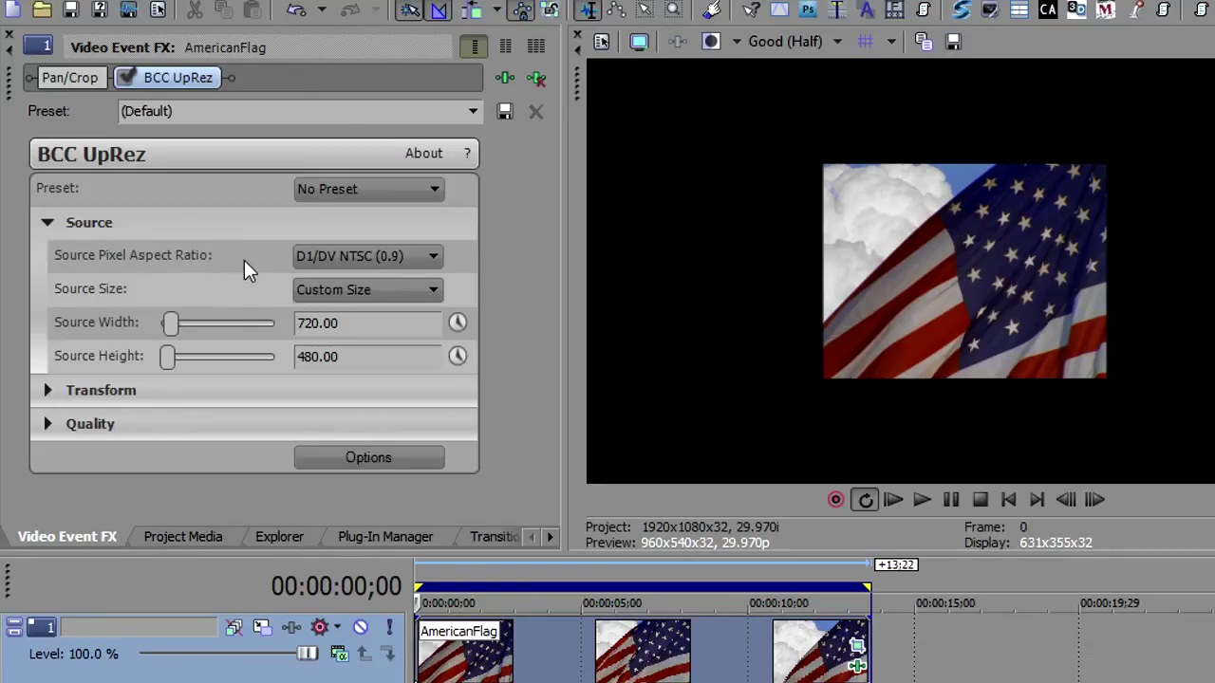
click(395, 256)
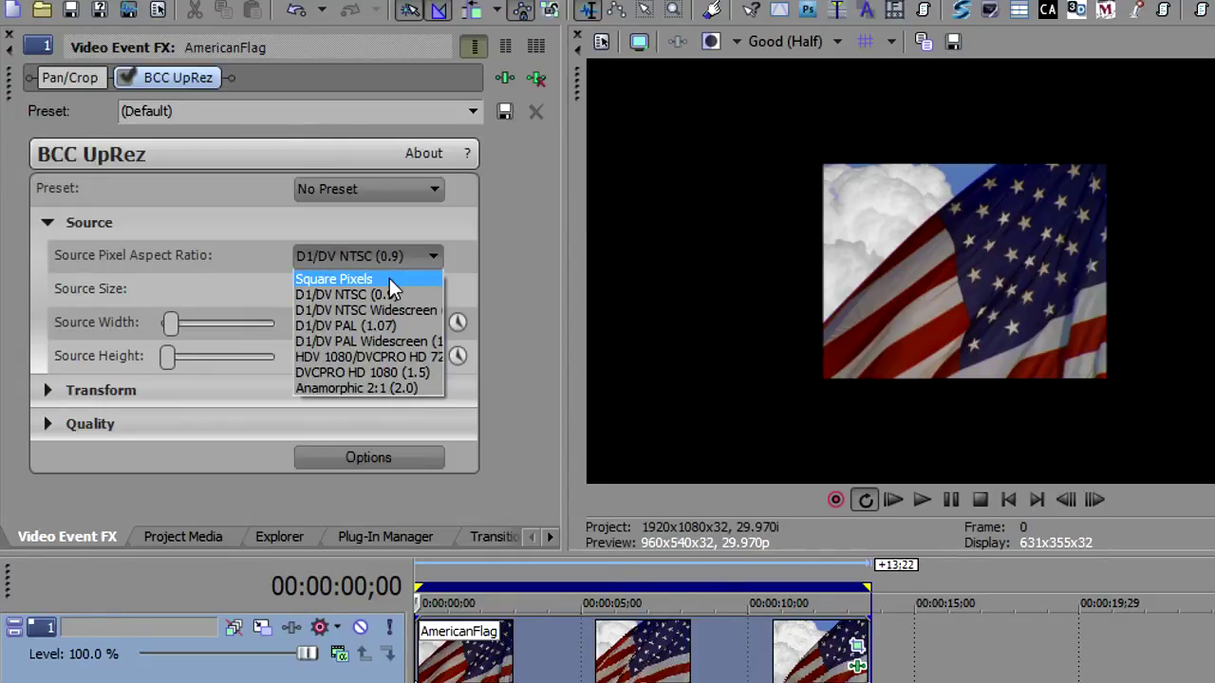
click(393, 279)
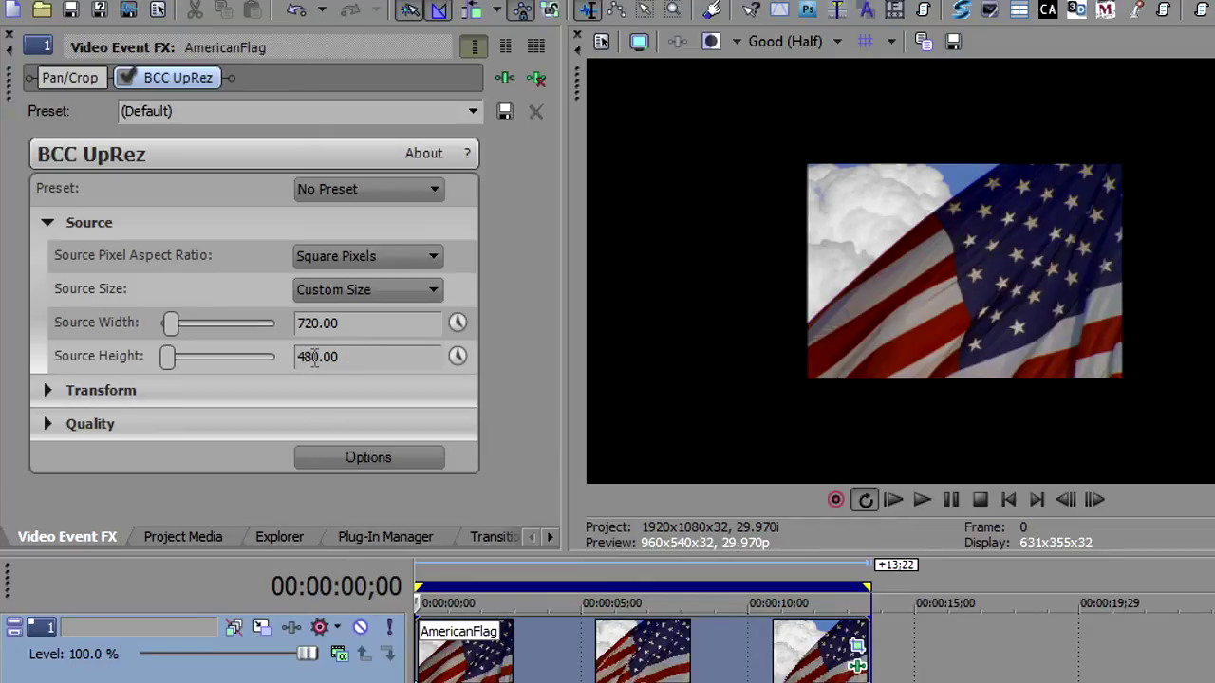
key(BackSpace)
text(6)
click(386, 325)
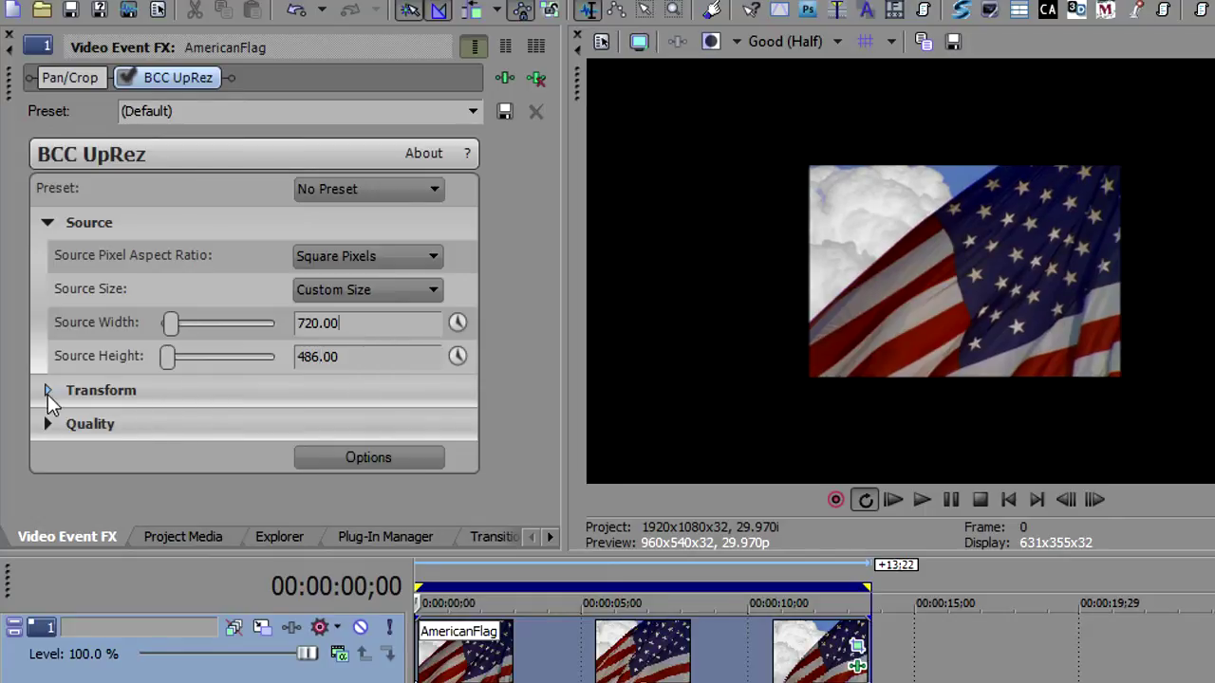
Step: Set UpRez Framing to Fill Frame (Crop), after trying Stretch, and raise Scale X to 204.63
click(48, 392)
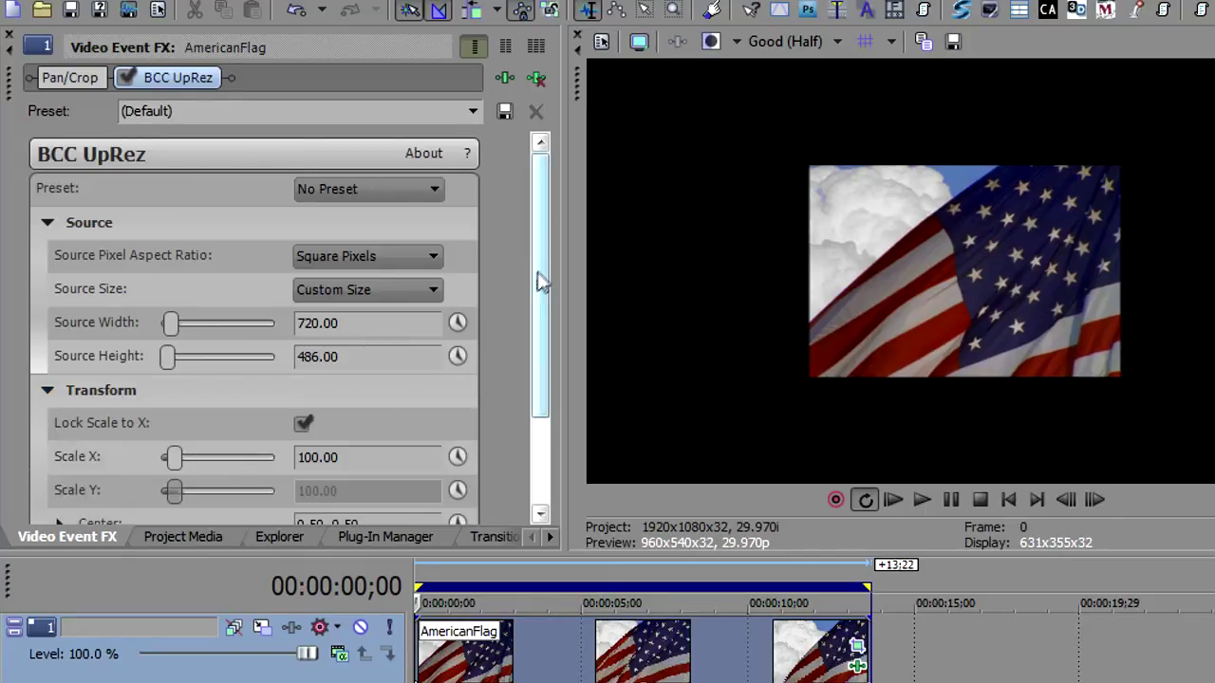
drag(540, 268, 539, 400)
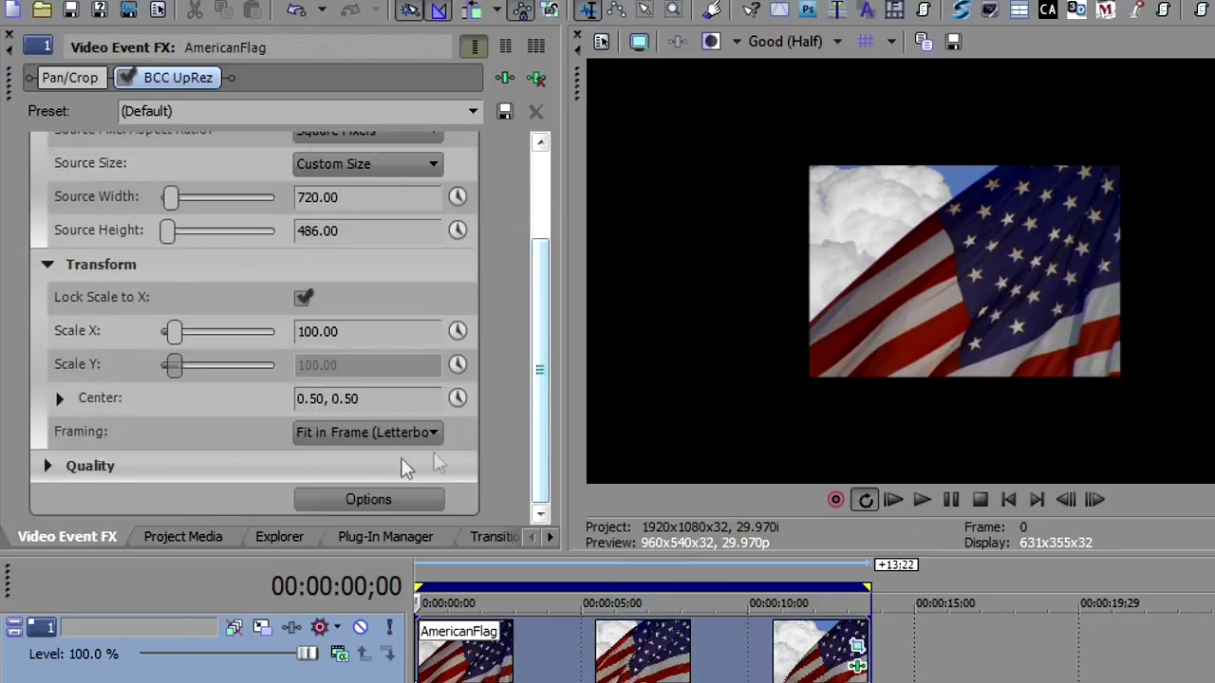
click(320, 433)
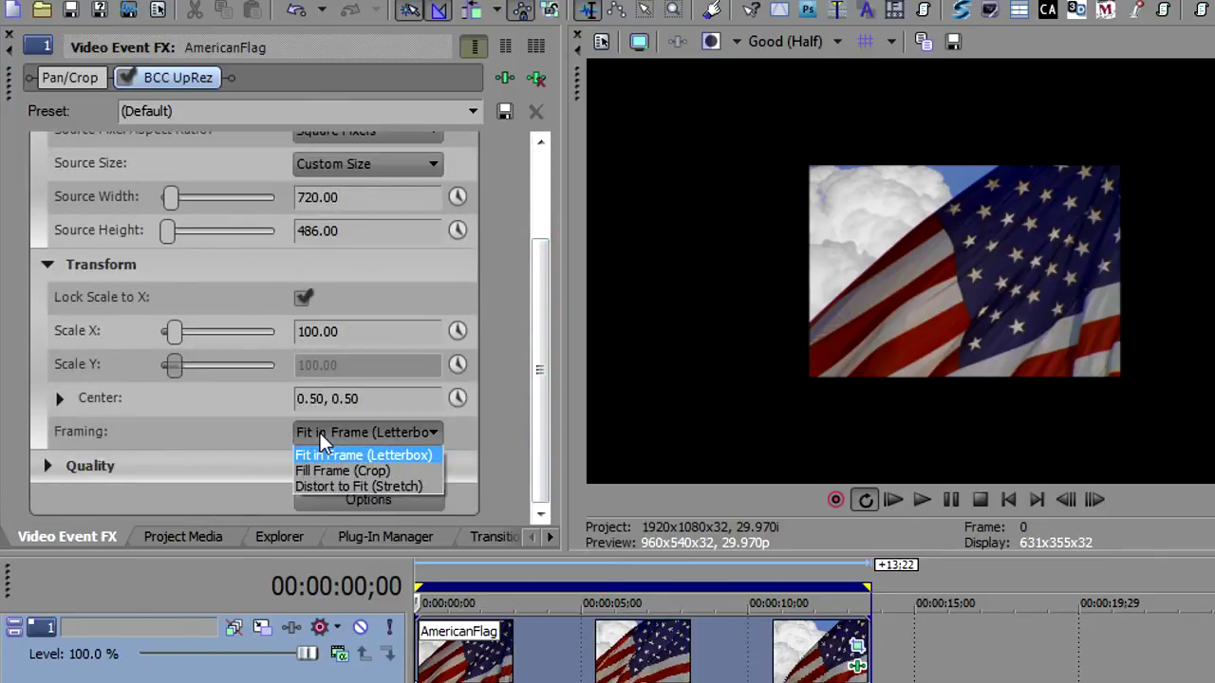
click(355, 470)
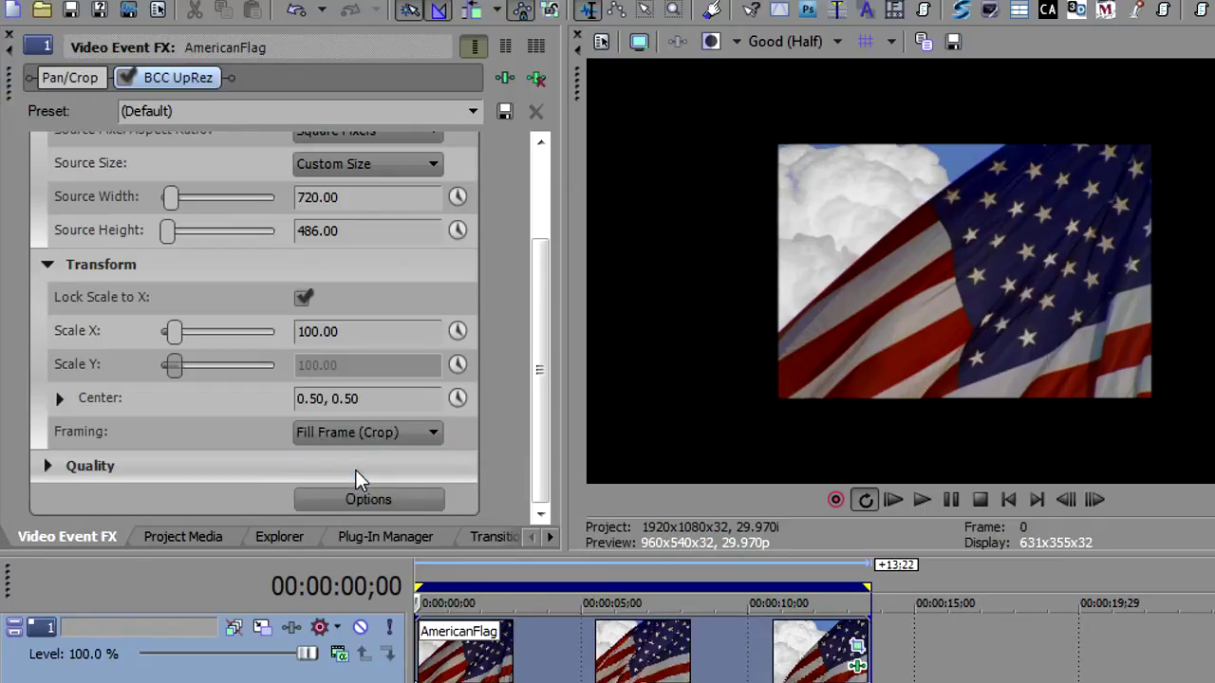
click(354, 438)
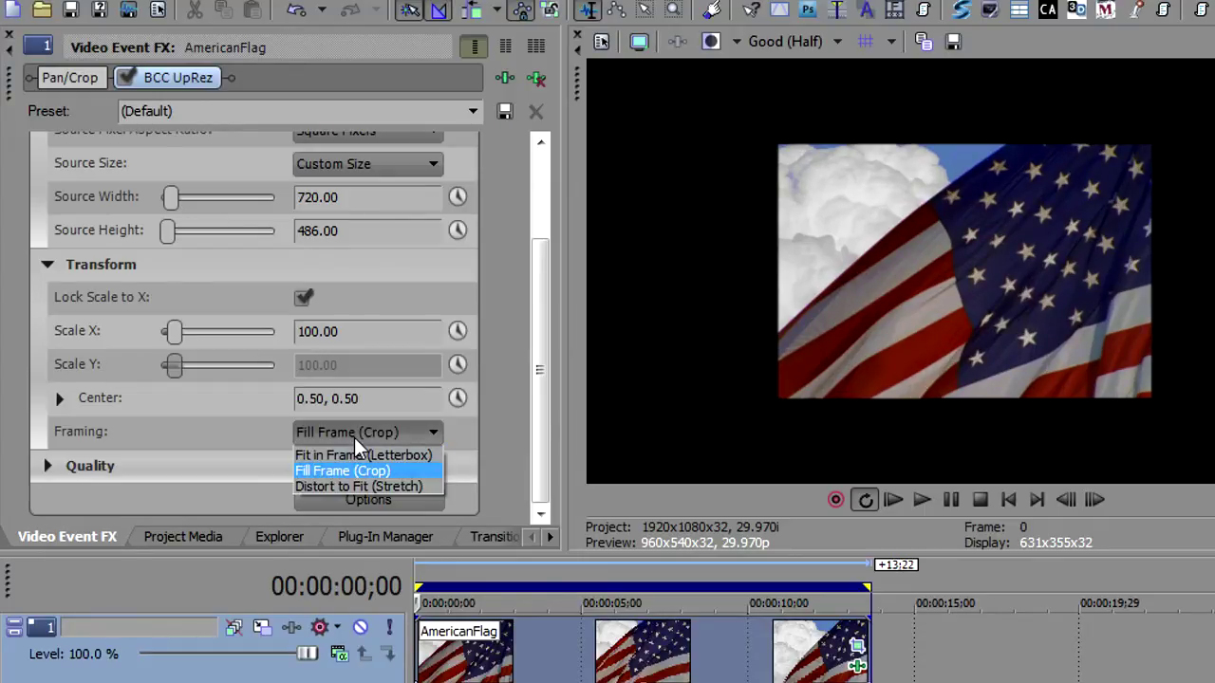
click(351, 487)
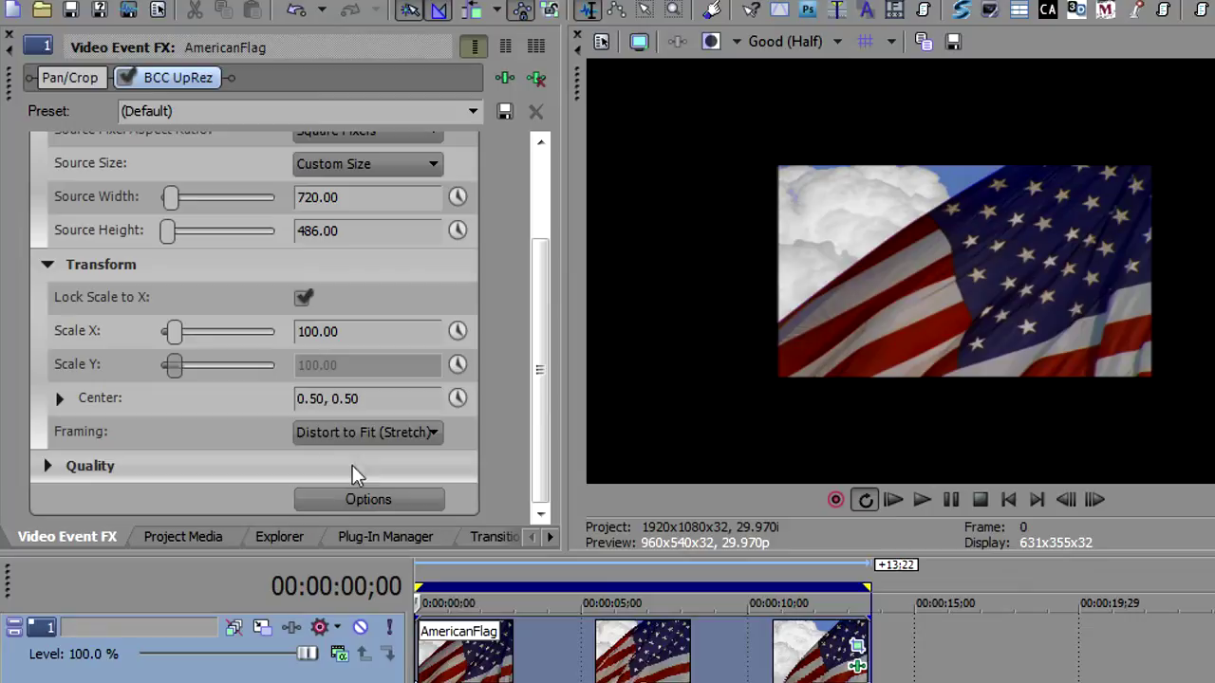
click(354, 440)
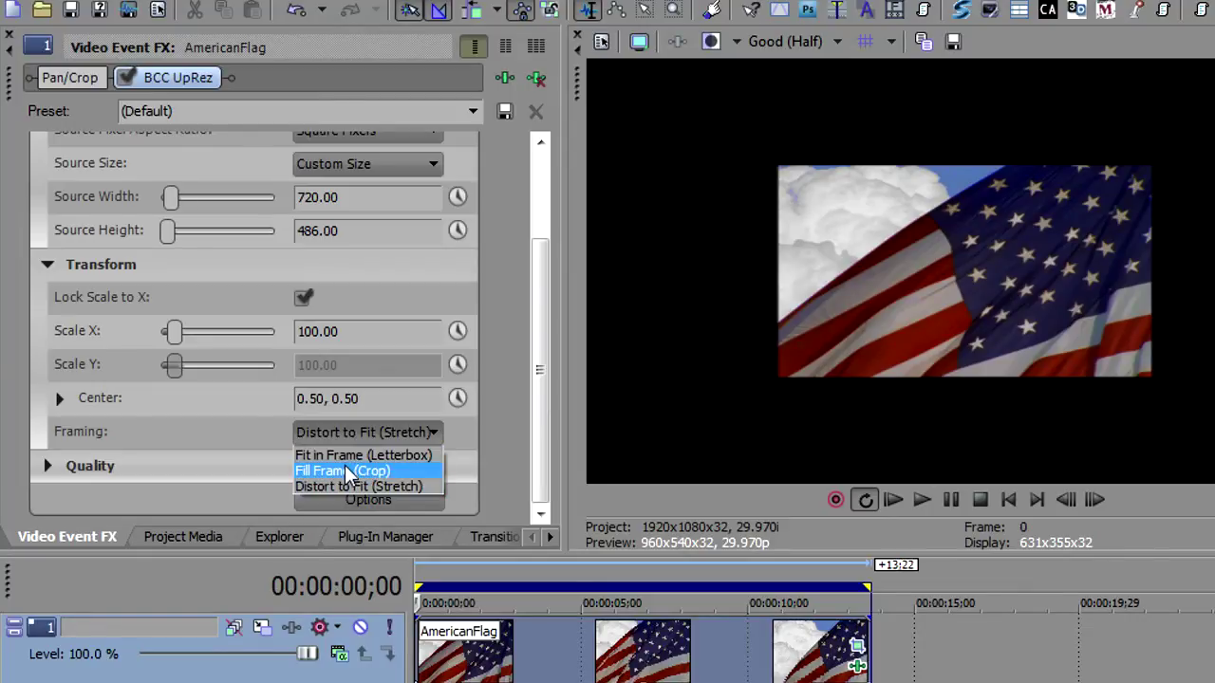
click(345, 469)
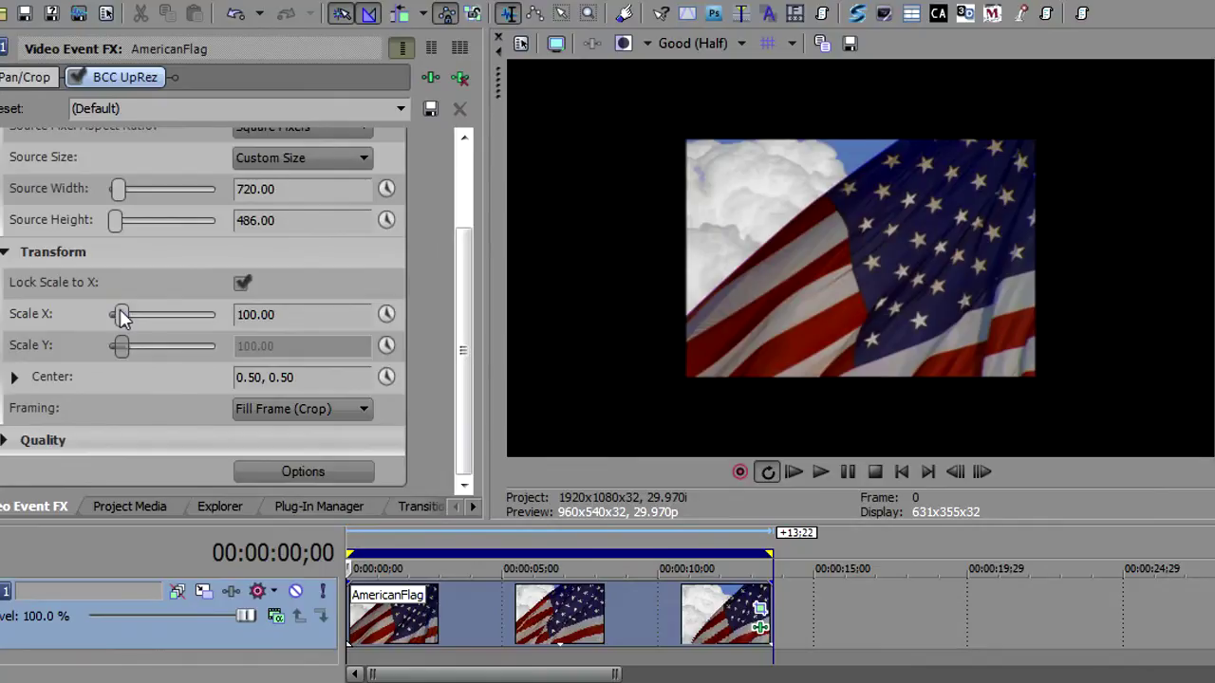
drag(119, 317, 135, 316)
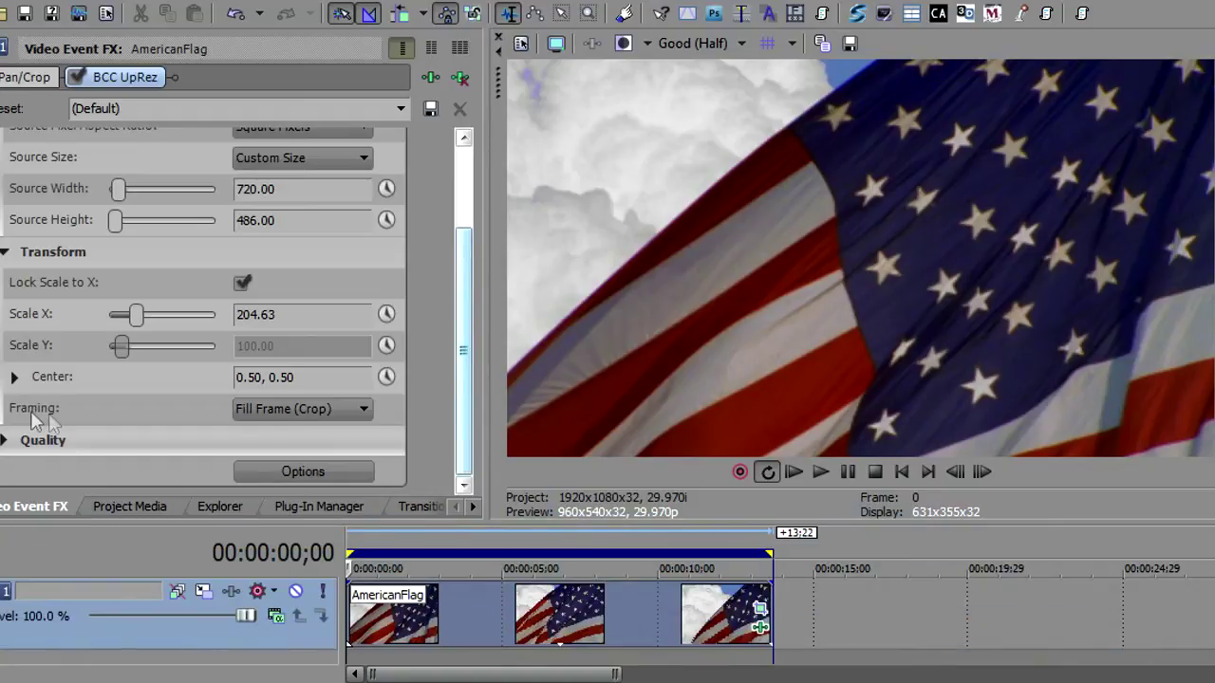
Step: Switch the UpRez Quality Method from Fast to Magic Sharp, then select the flag clip and play it
click(7, 440)
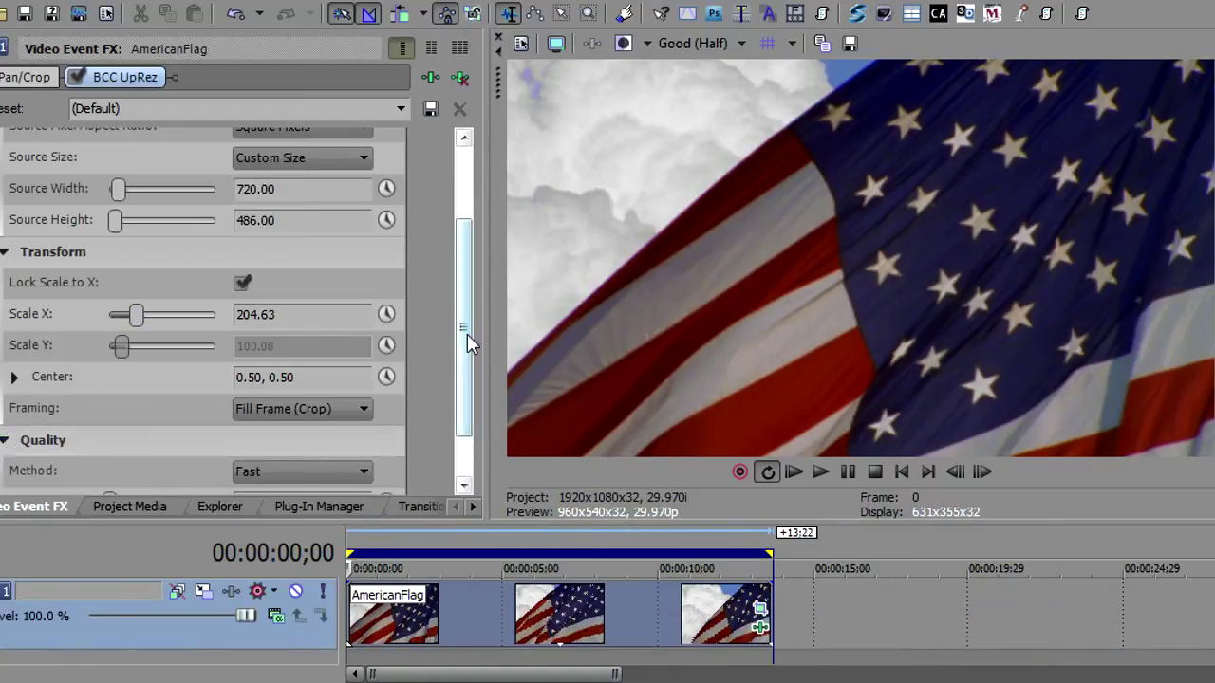
drag(466, 333, 446, 393)
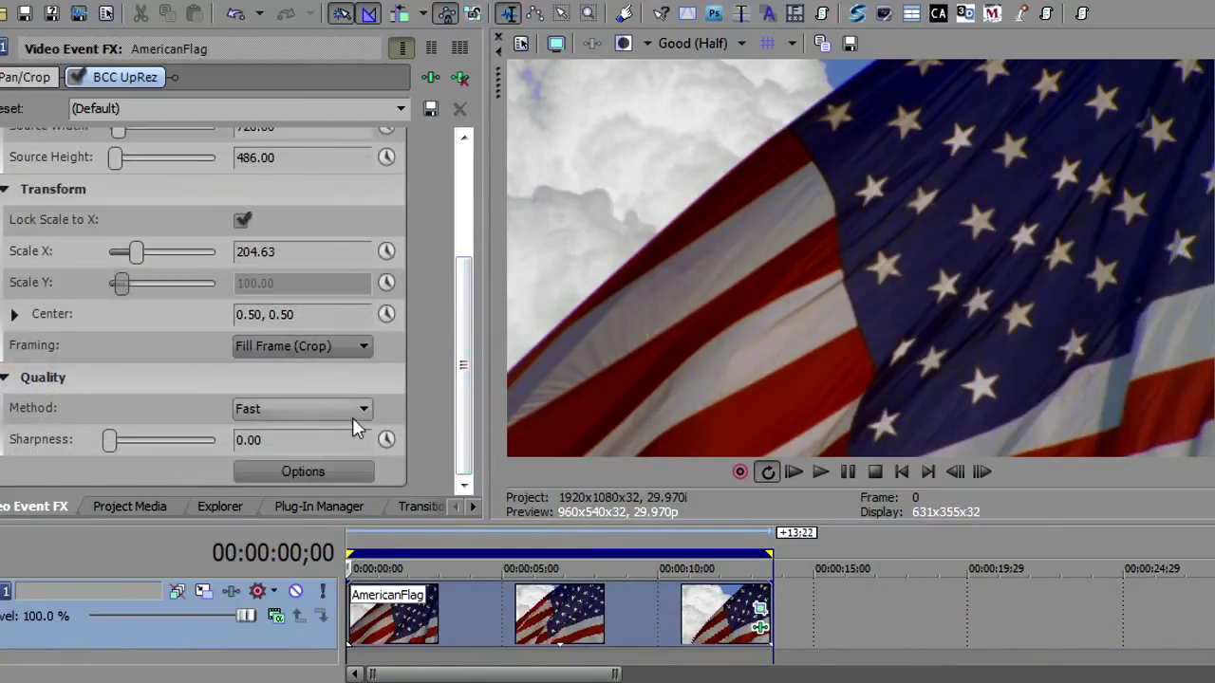
click(300, 411)
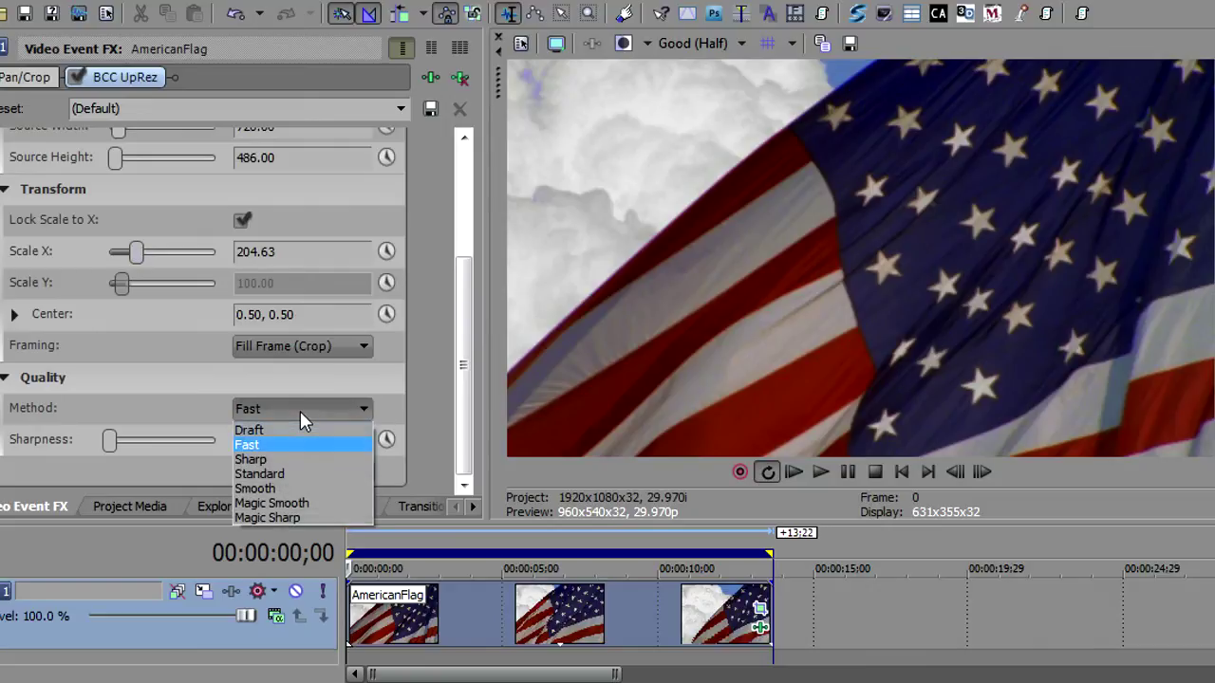
click(303, 519)
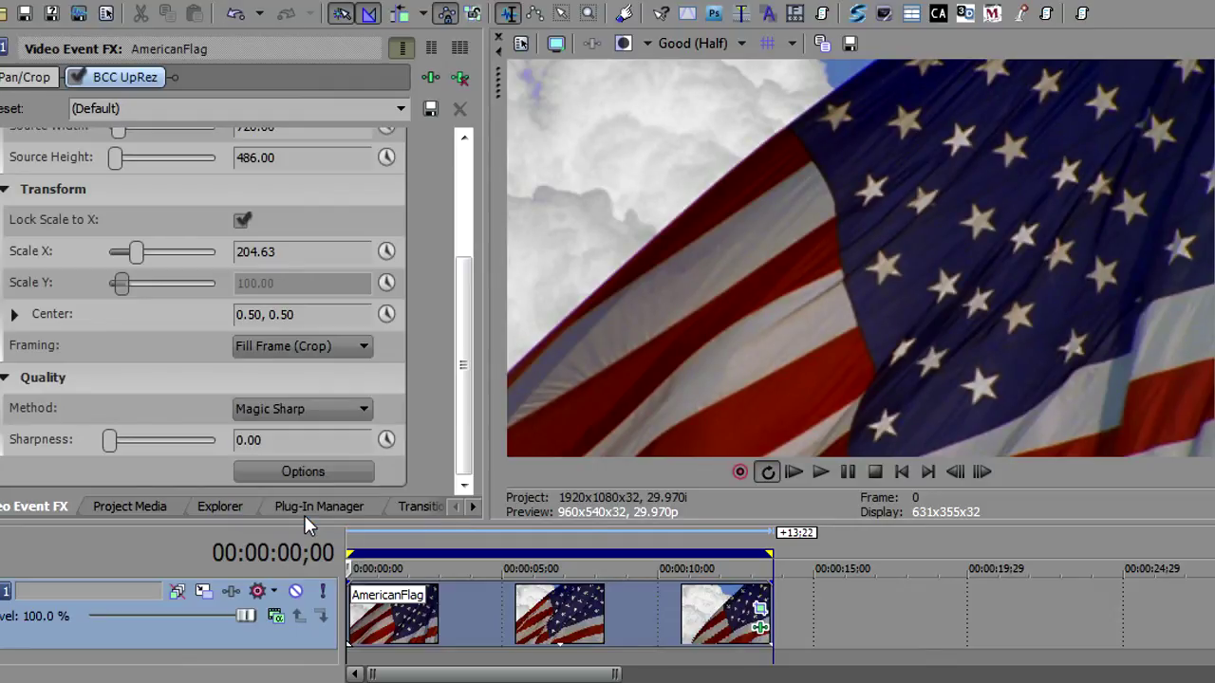
click(391, 627)
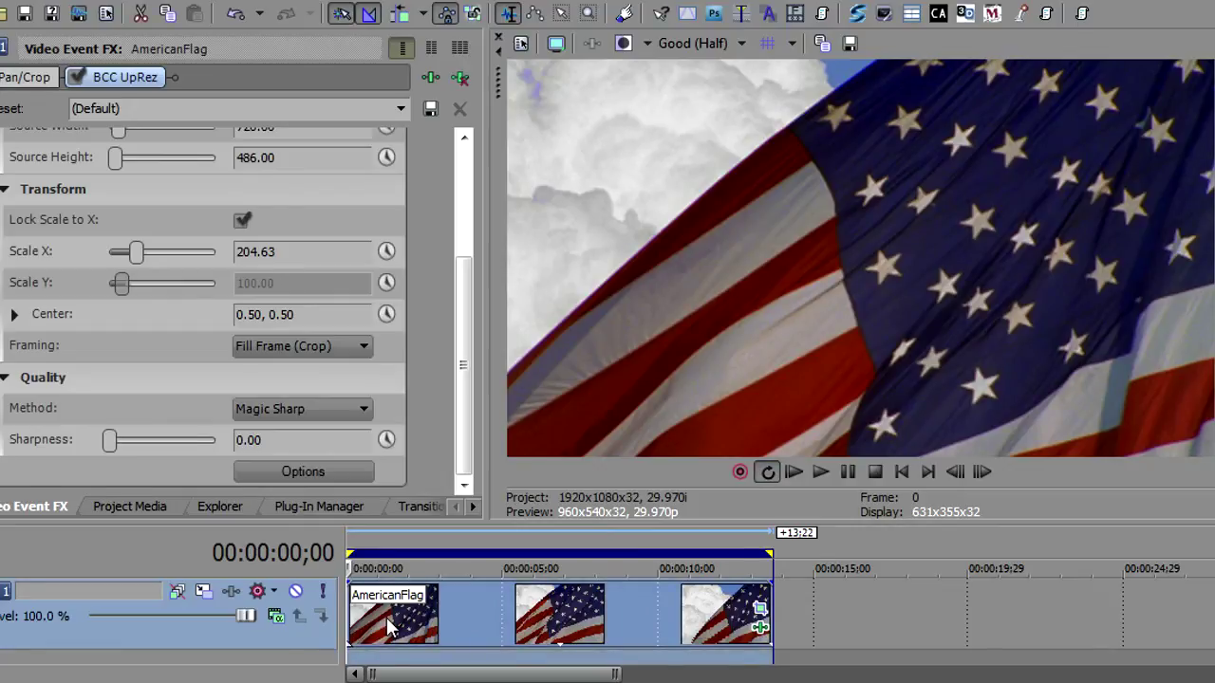
key(space)
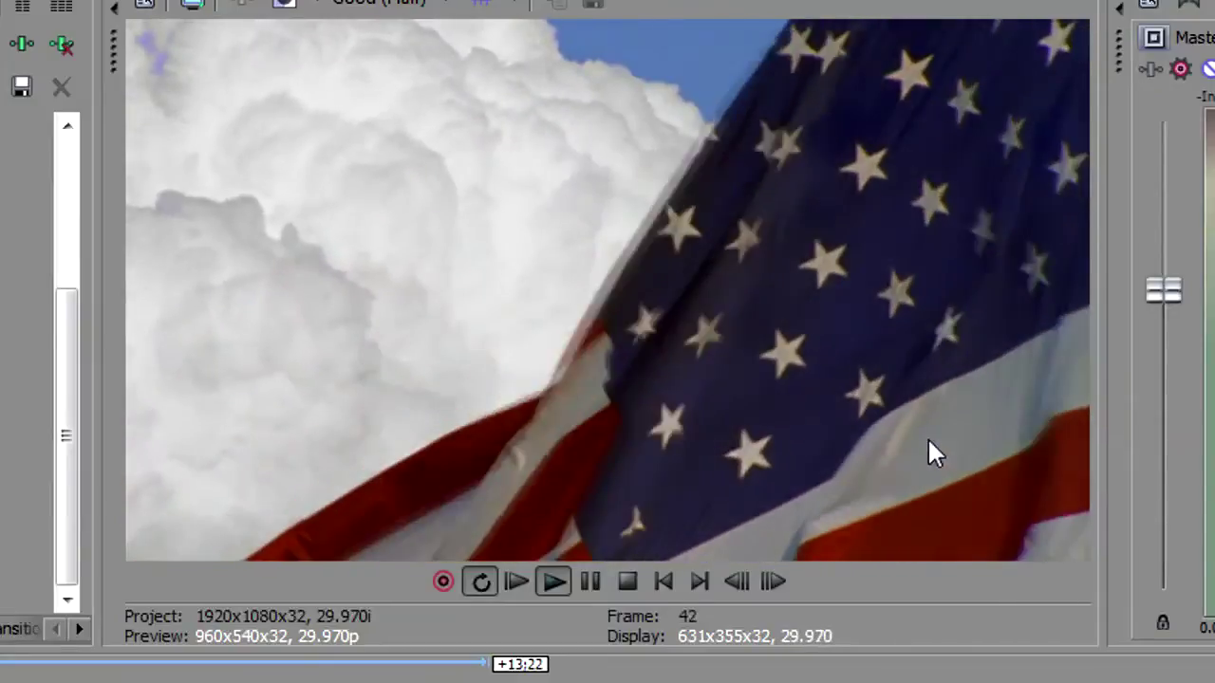
key(Return)
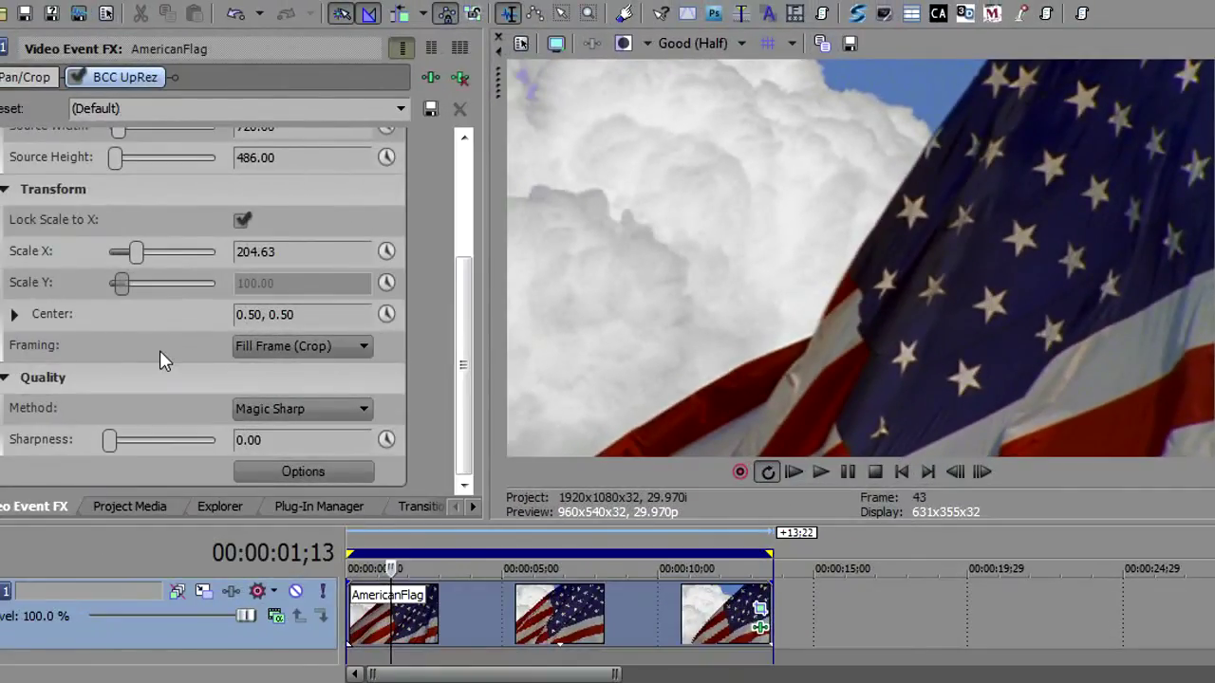
Step: Try letterbox and stretch framing in UpRez, adjusting Scale X under each
click(265, 347)
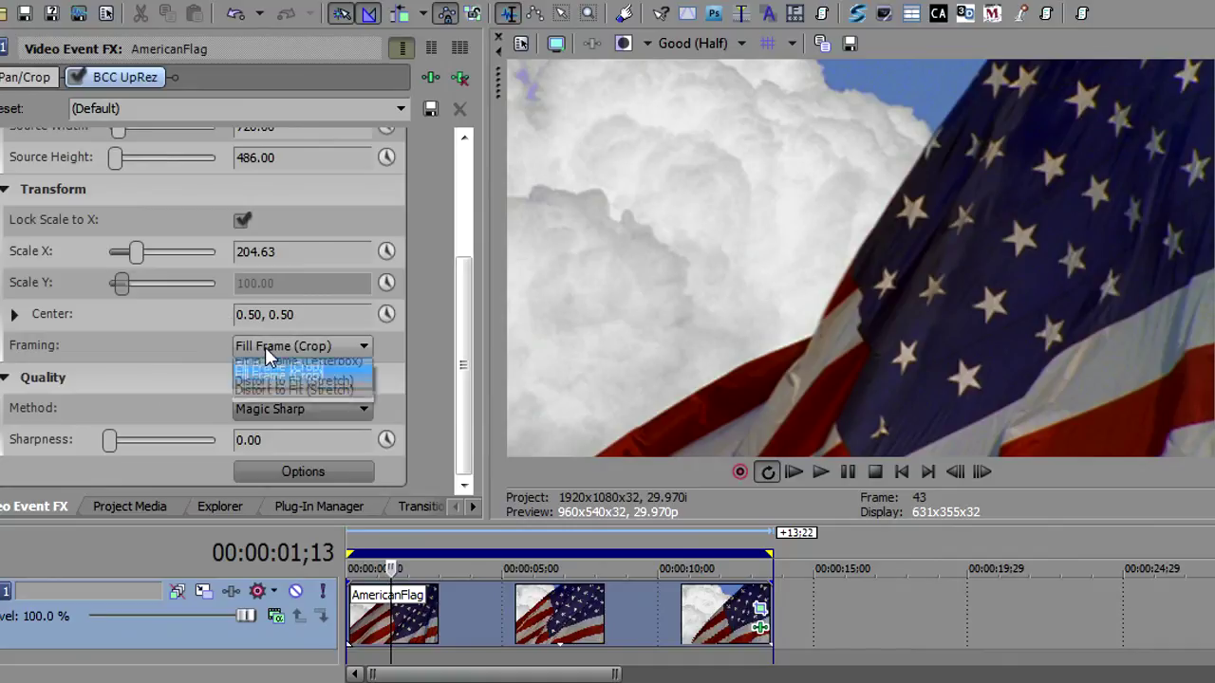
click(267, 368)
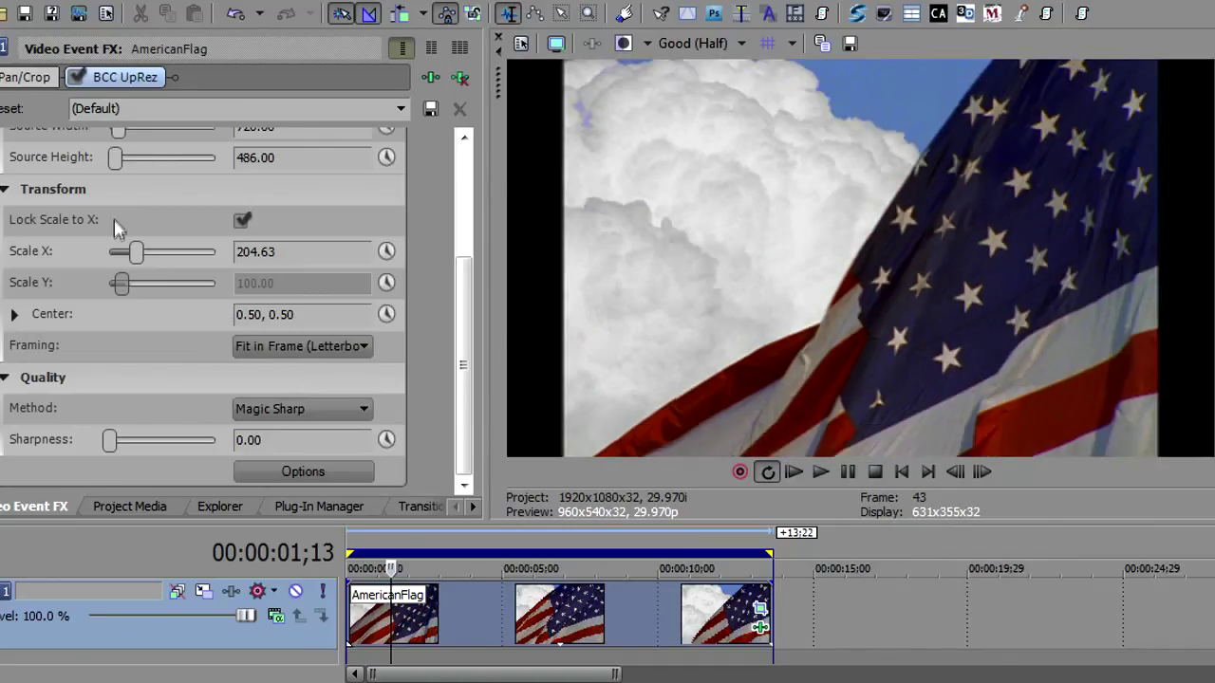
drag(136, 252, 138, 258)
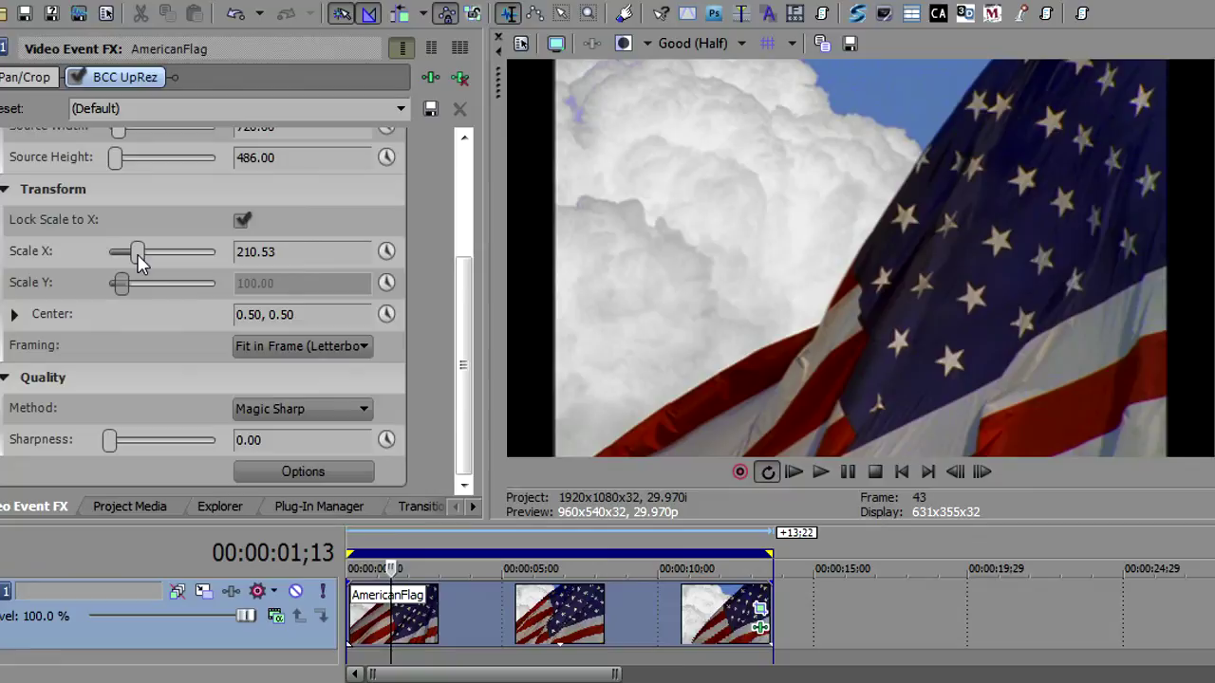
click(270, 345)
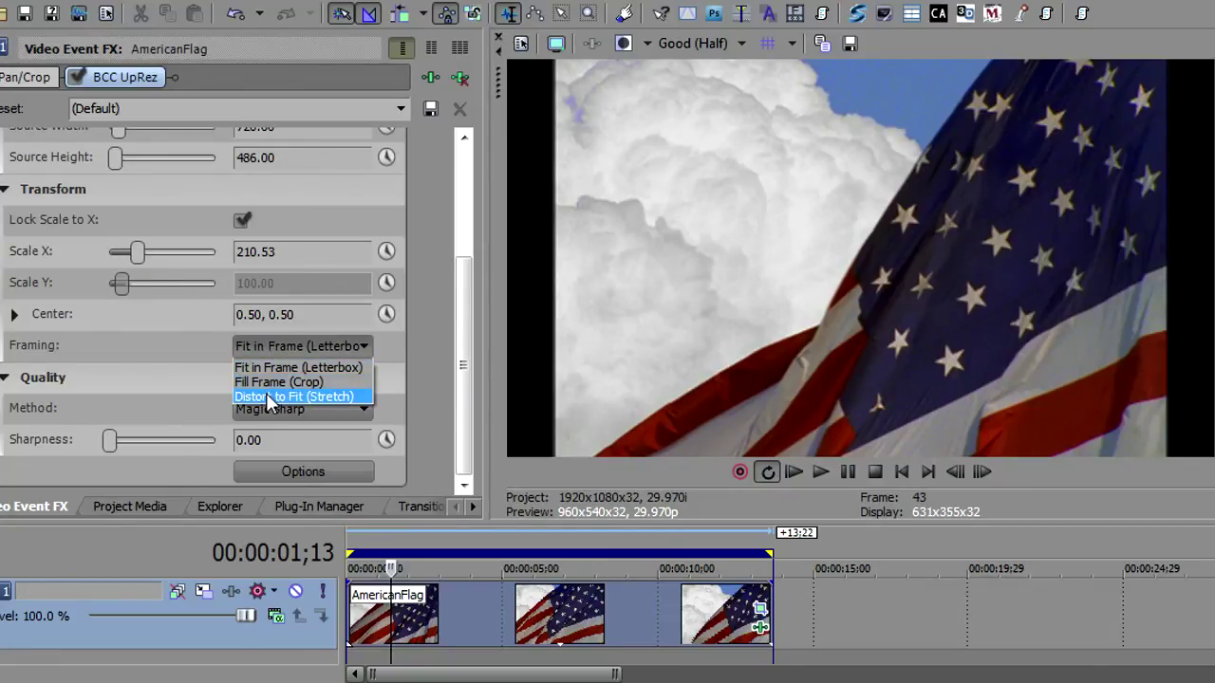
click(268, 398)
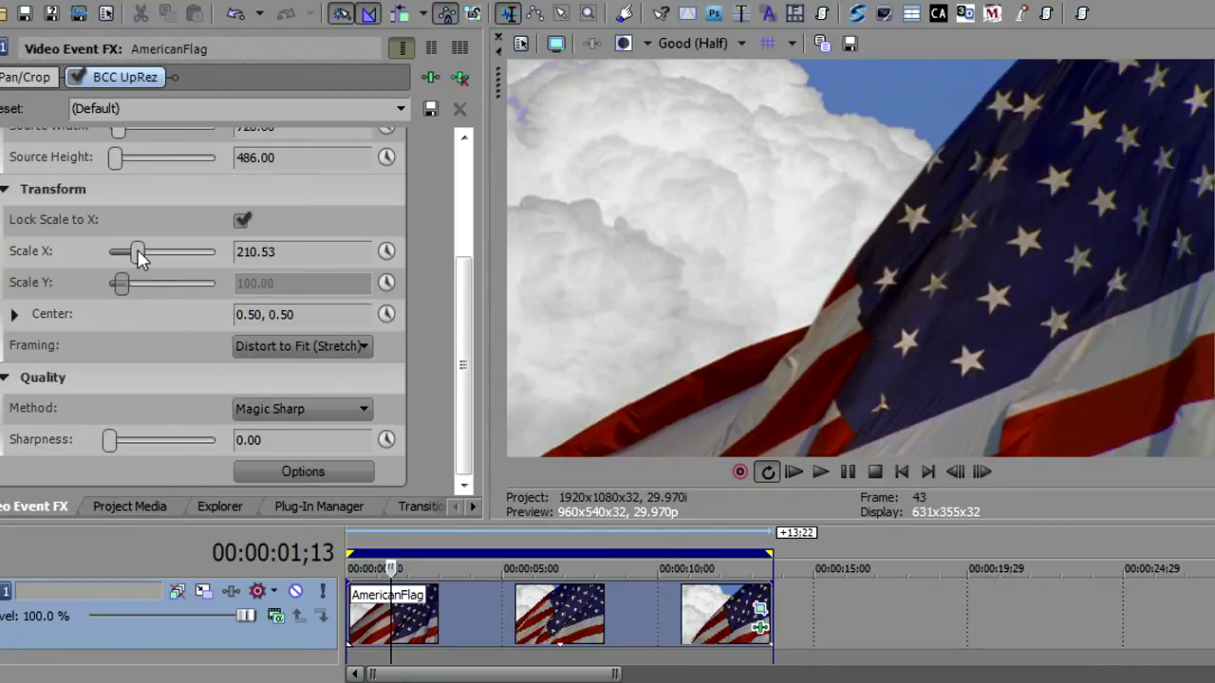
drag(138, 255, 124, 252)
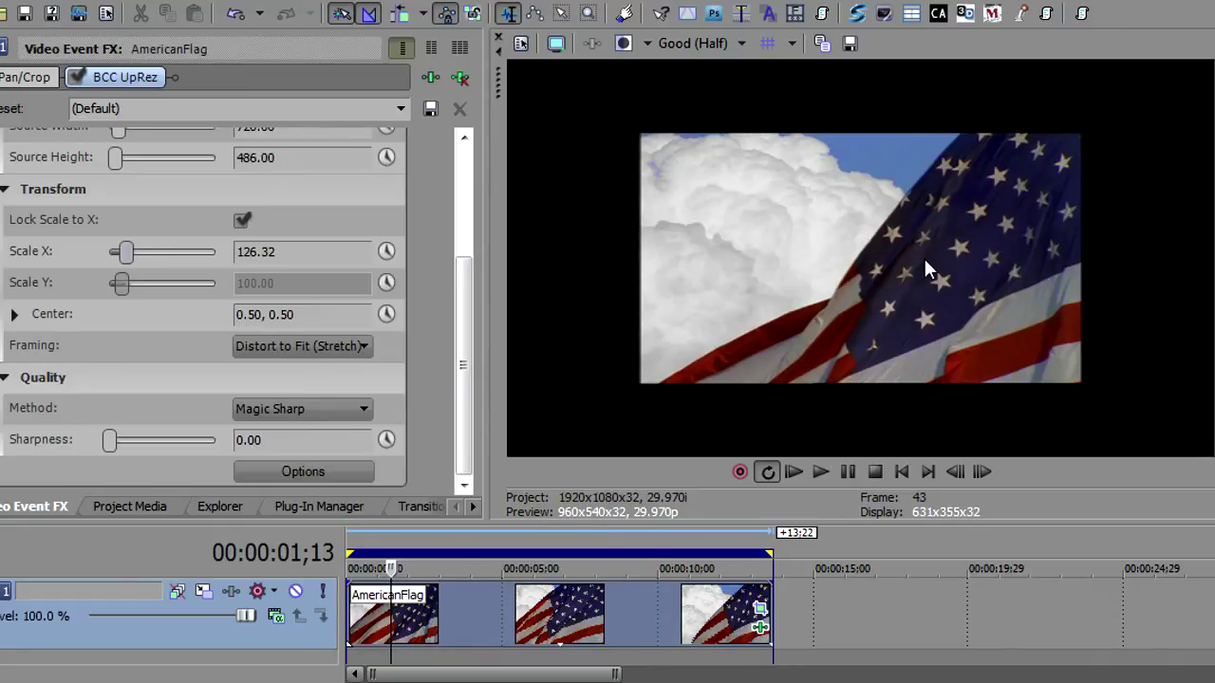
Step: Cycle the framing modes, settle on Fill Frame (Crop), set Scale X to 395.79, and play back
click(303, 346)
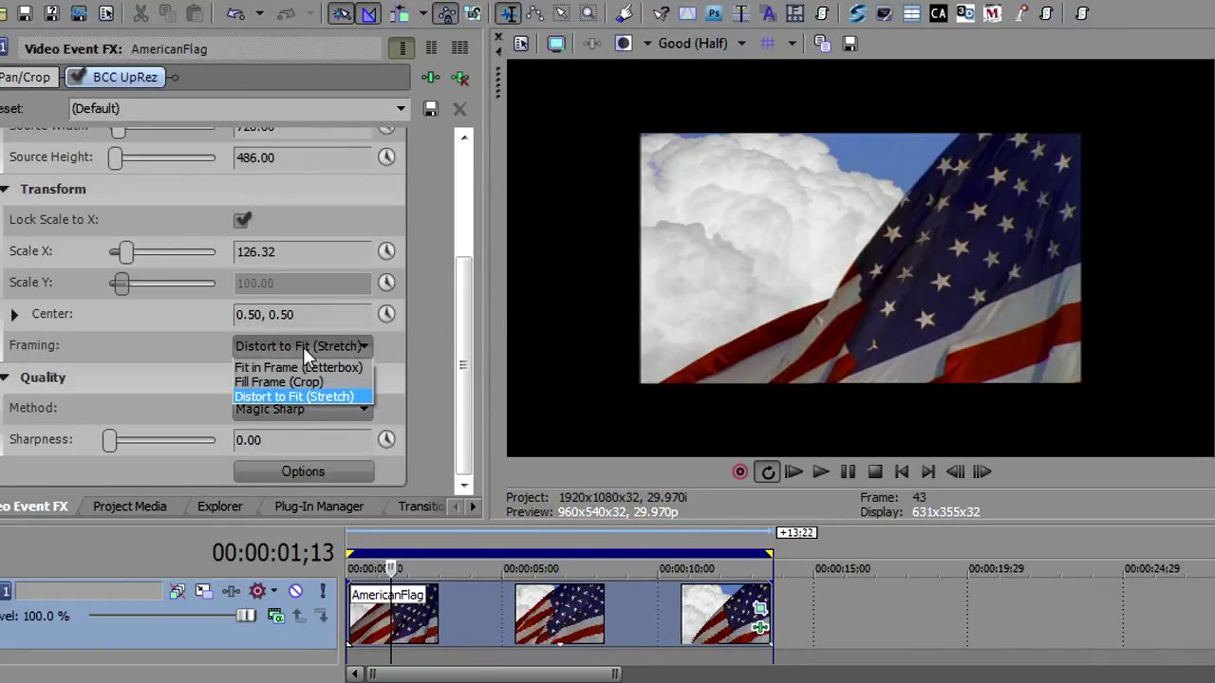
click(304, 369)
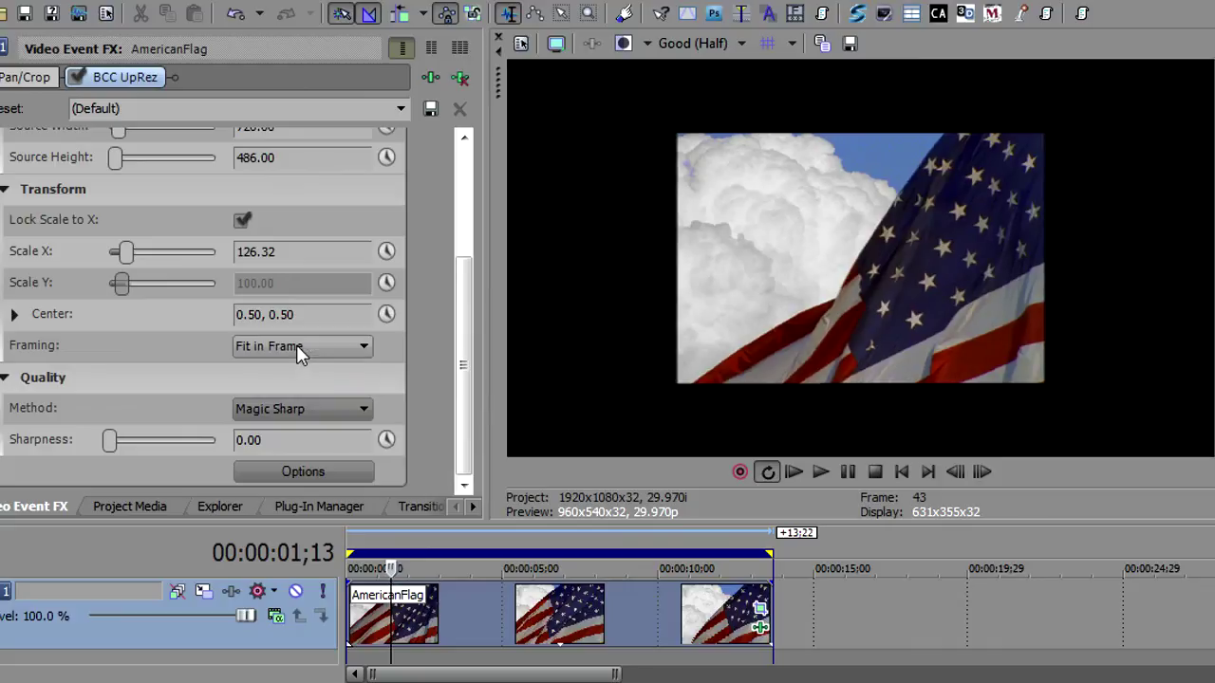
click(296, 347)
click(295, 382)
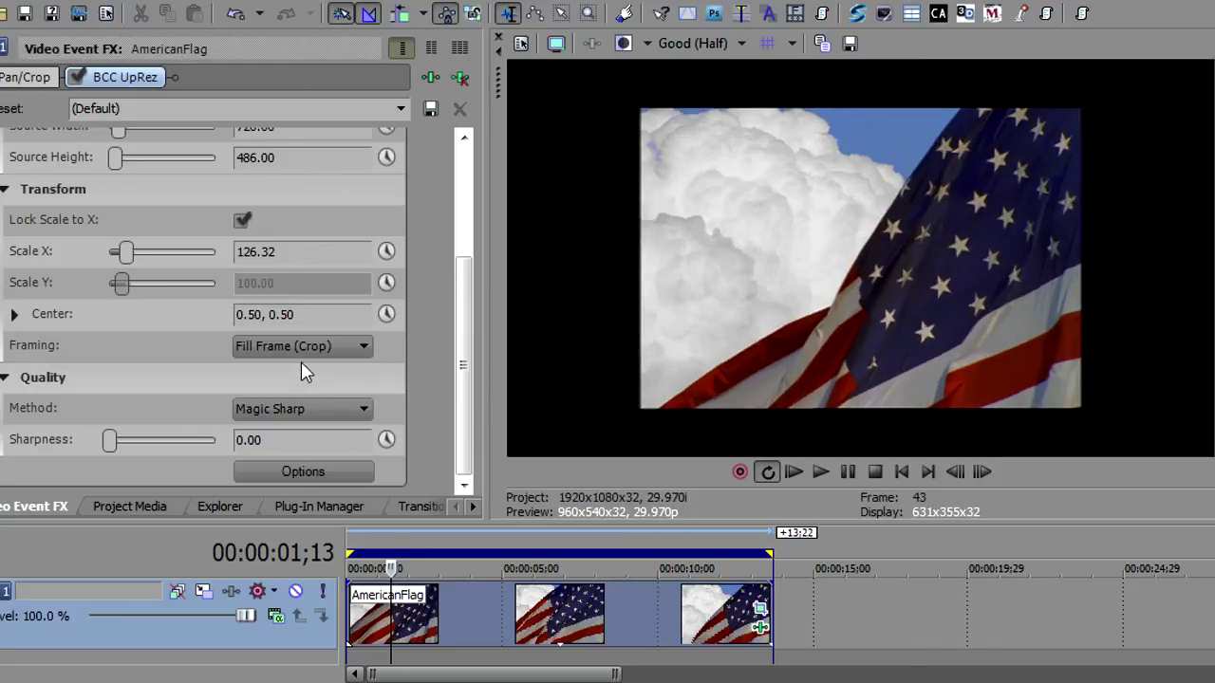
click(302, 347)
click(301, 398)
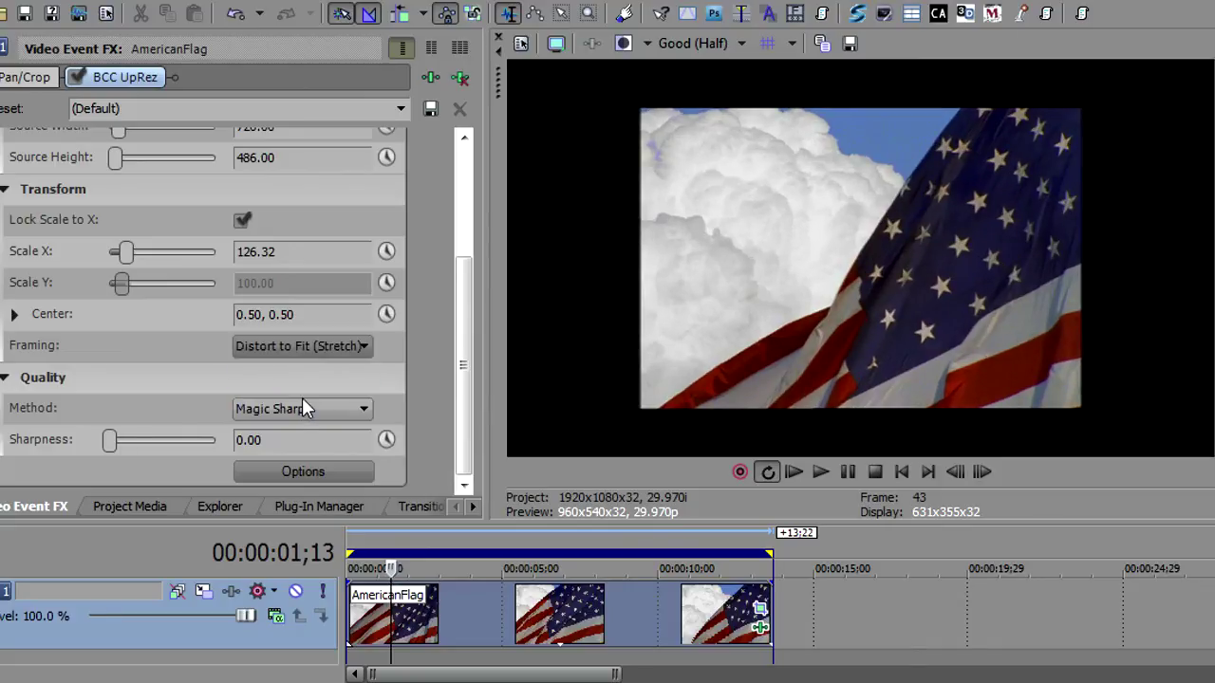
click(306, 347)
click(296, 373)
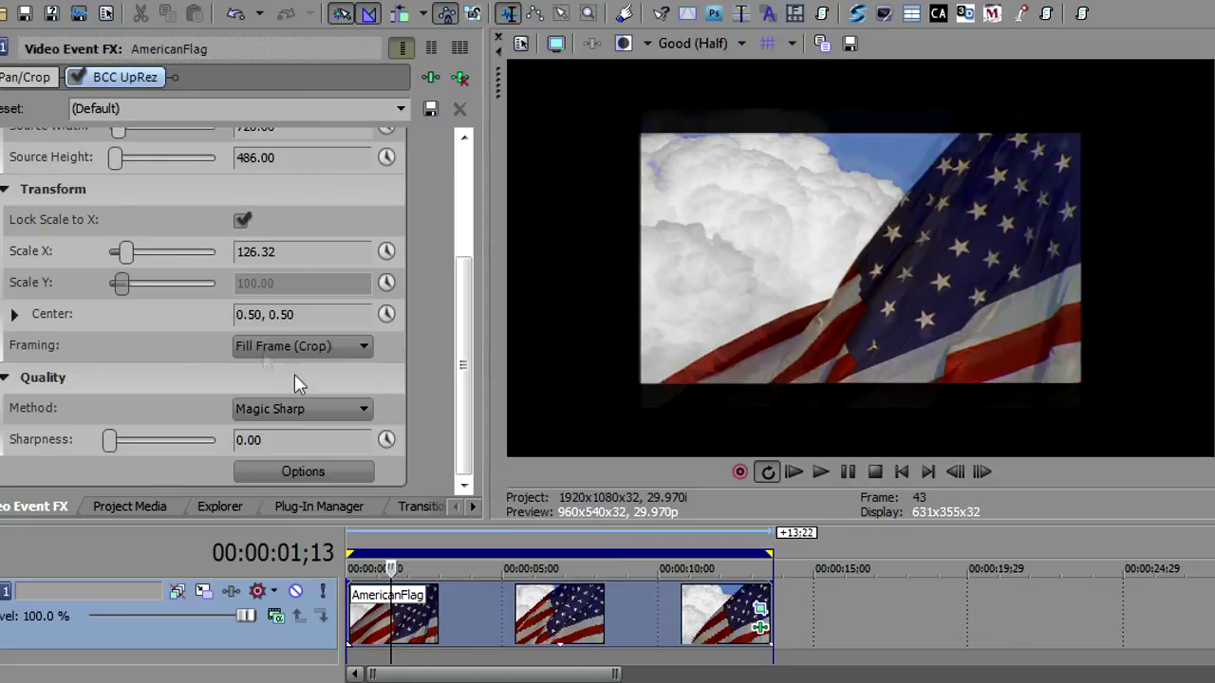
drag(150, 256, 167, 273)
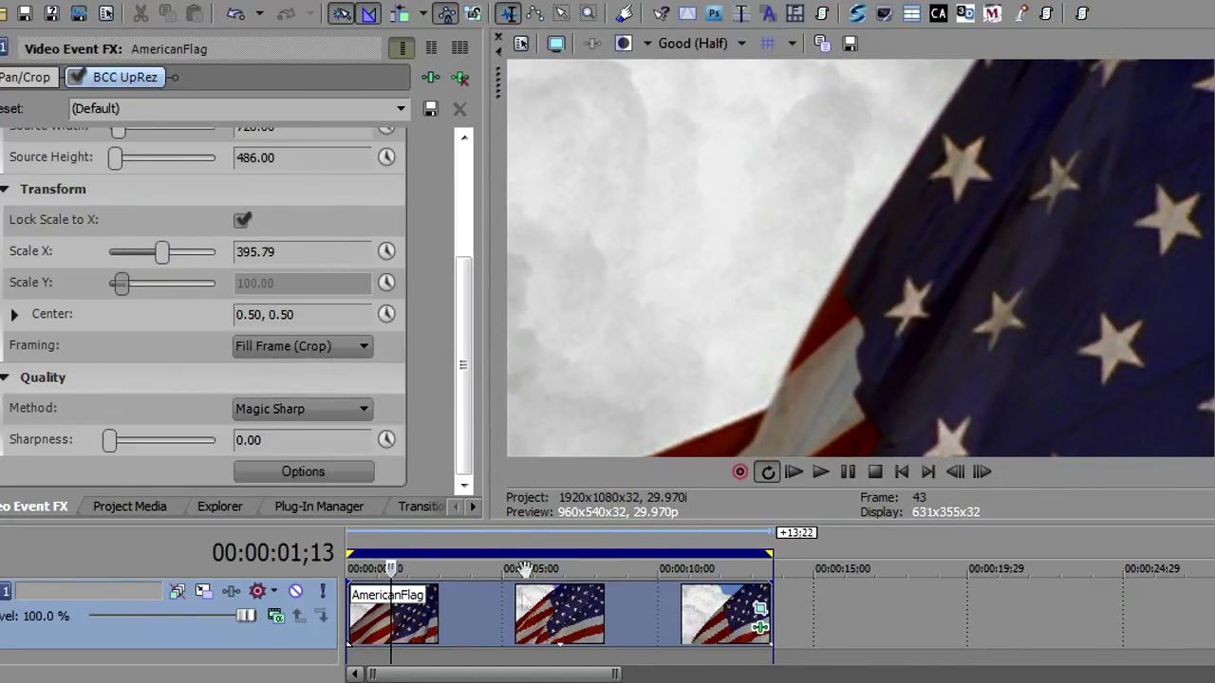
key(space)
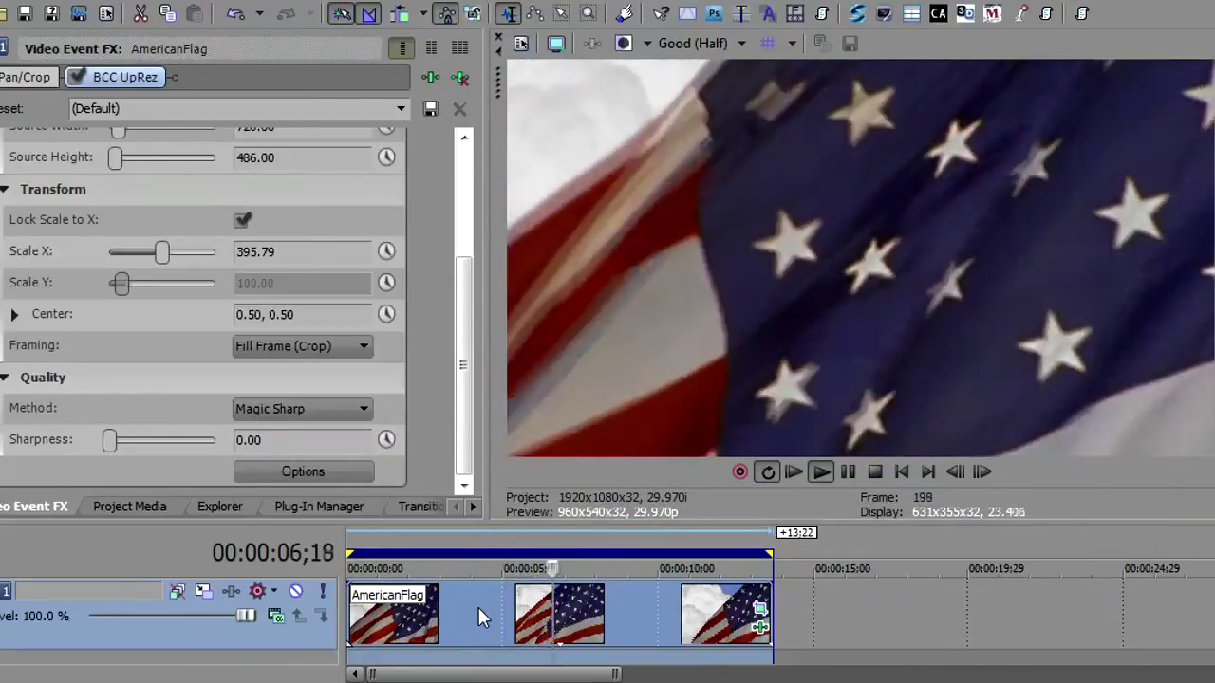
right_click(479, 607)
click(508, 592)
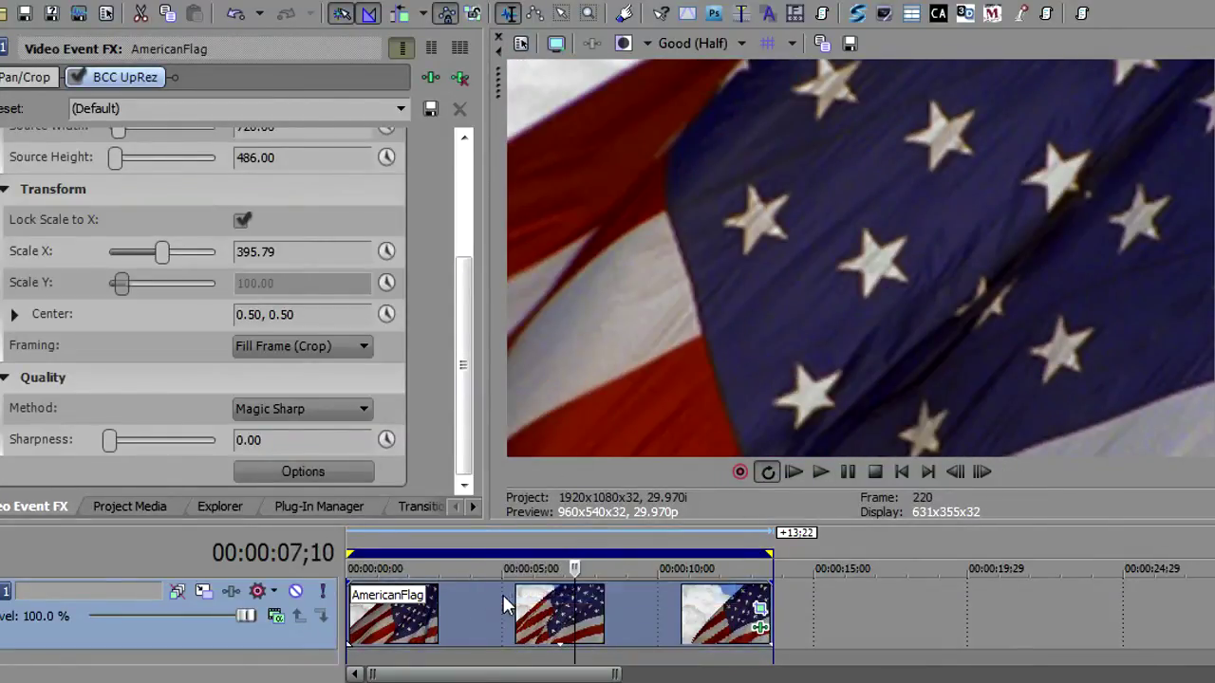
click(557, 52)
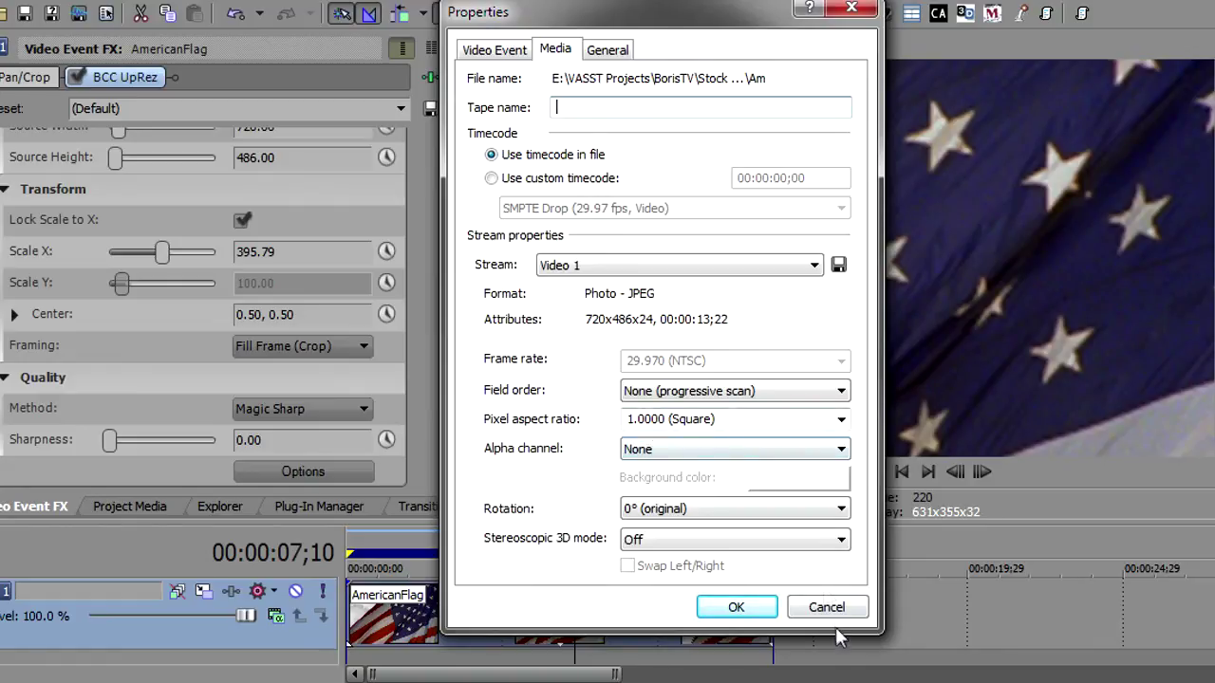
click(765, 614)
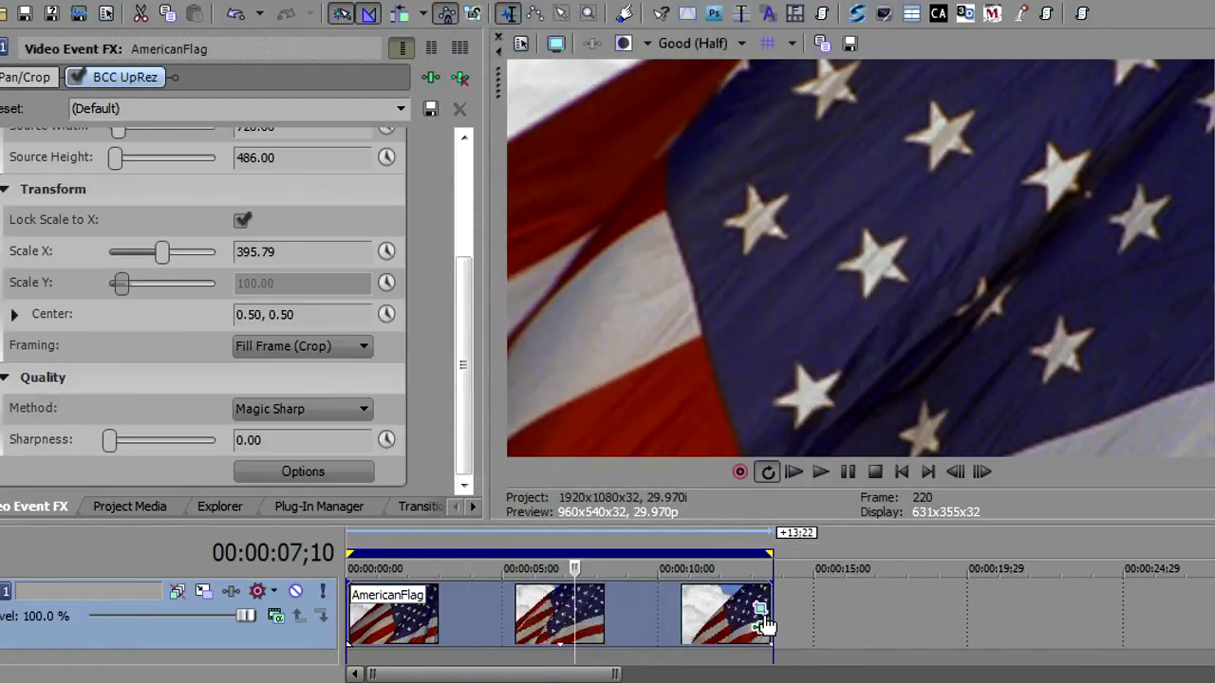
click(761, 612)
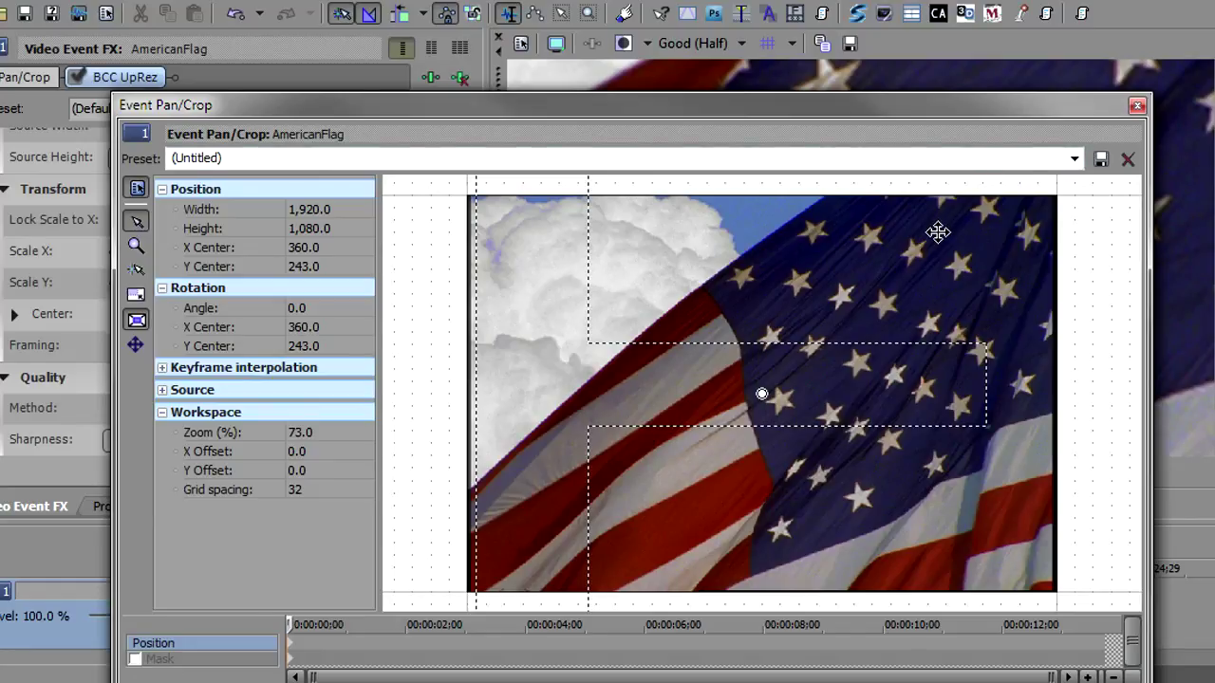
click(1137, 106)
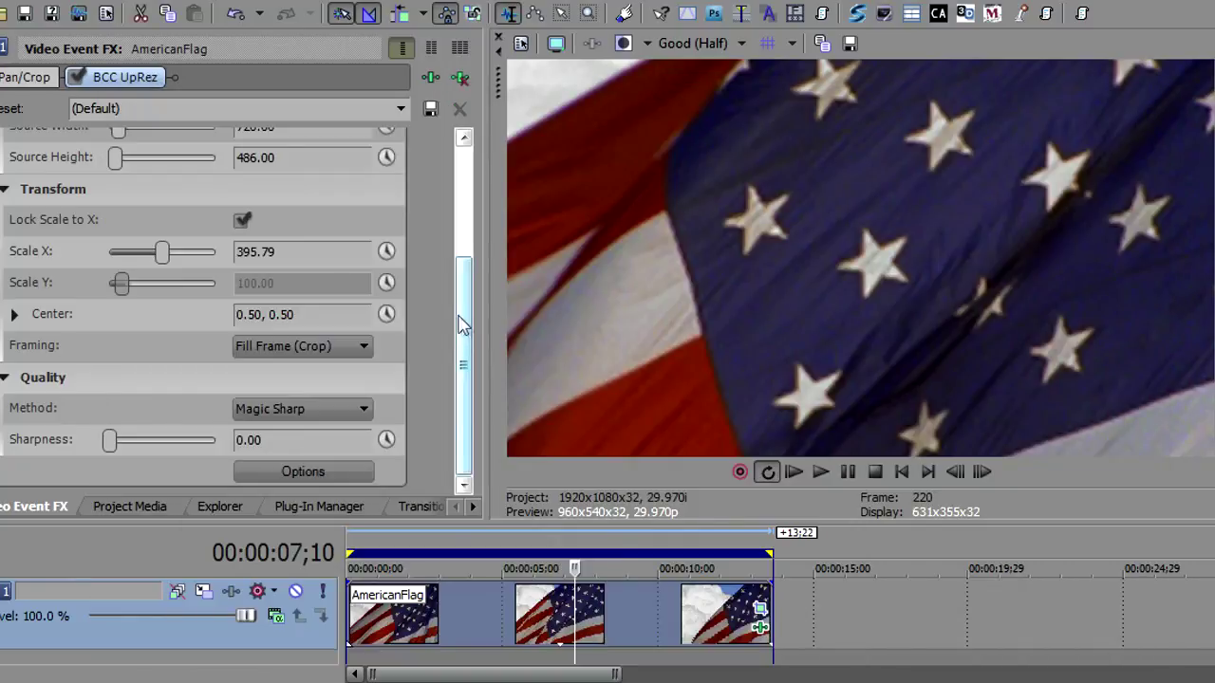
drag(463, 325, 468, 180)
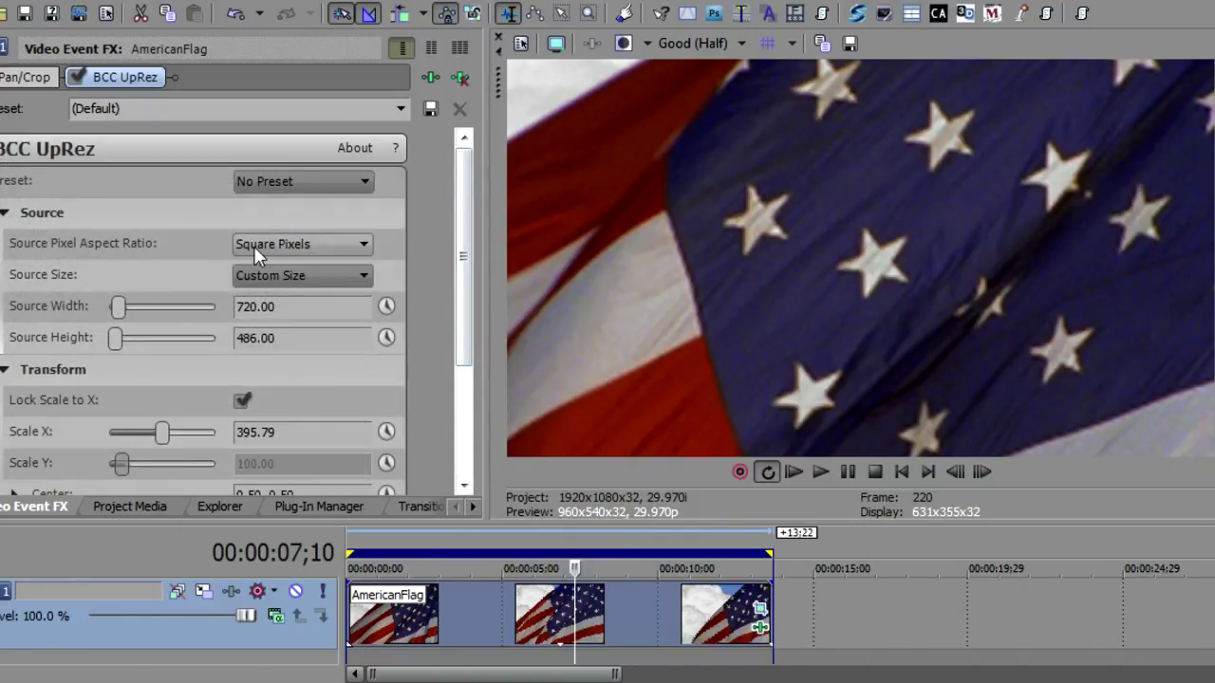
scroll(253, 338, down, 3)
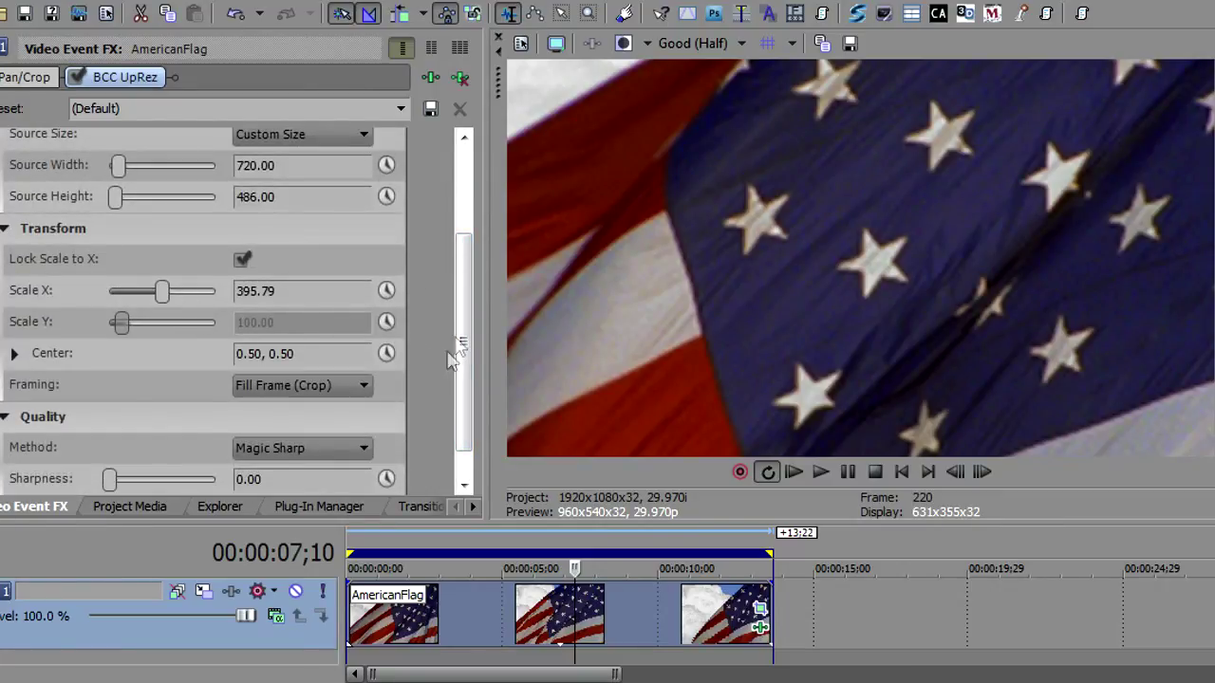
scroll(313, 432, down, 2)
click(307, 407)
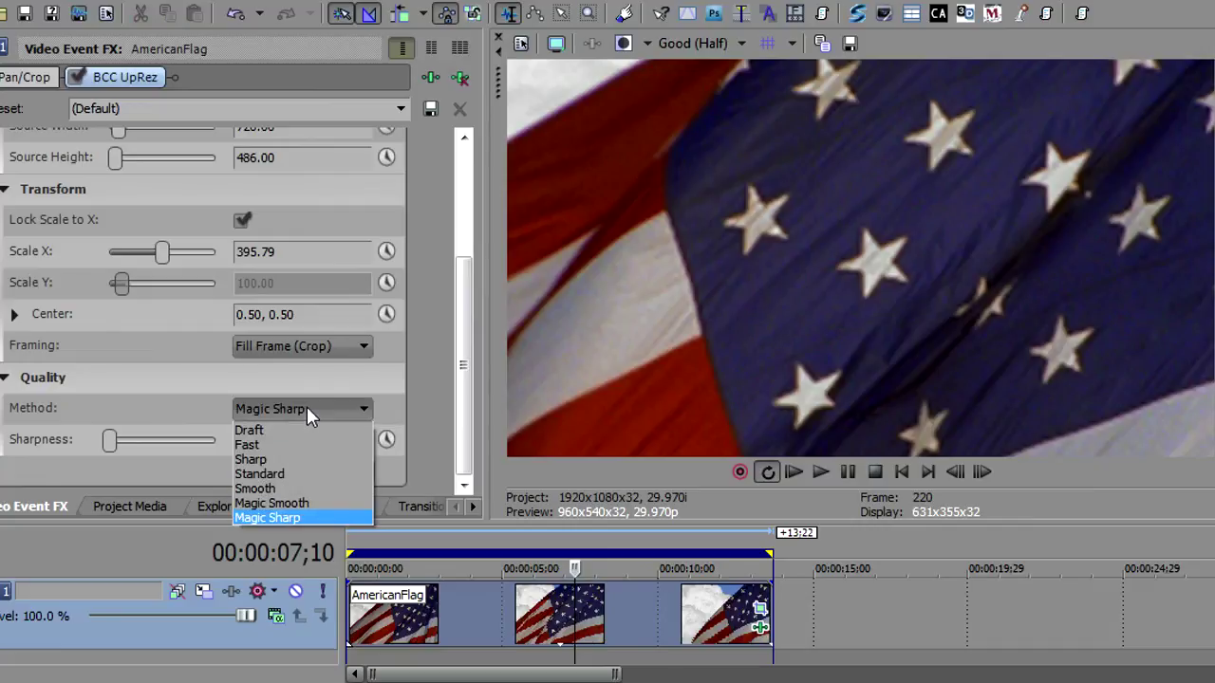